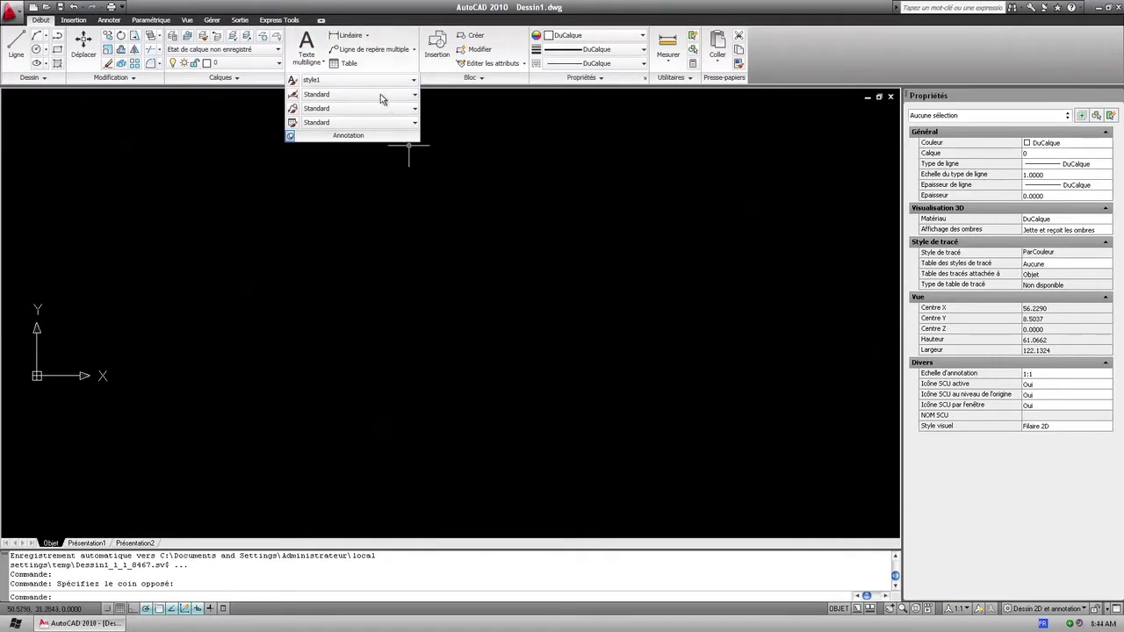
- Create a horizontal linear dimension about 21.24 units long in the empty drawing, placing its dimension line above the two origin points
{"action": "left_click", "coordinate": [352, 36]}
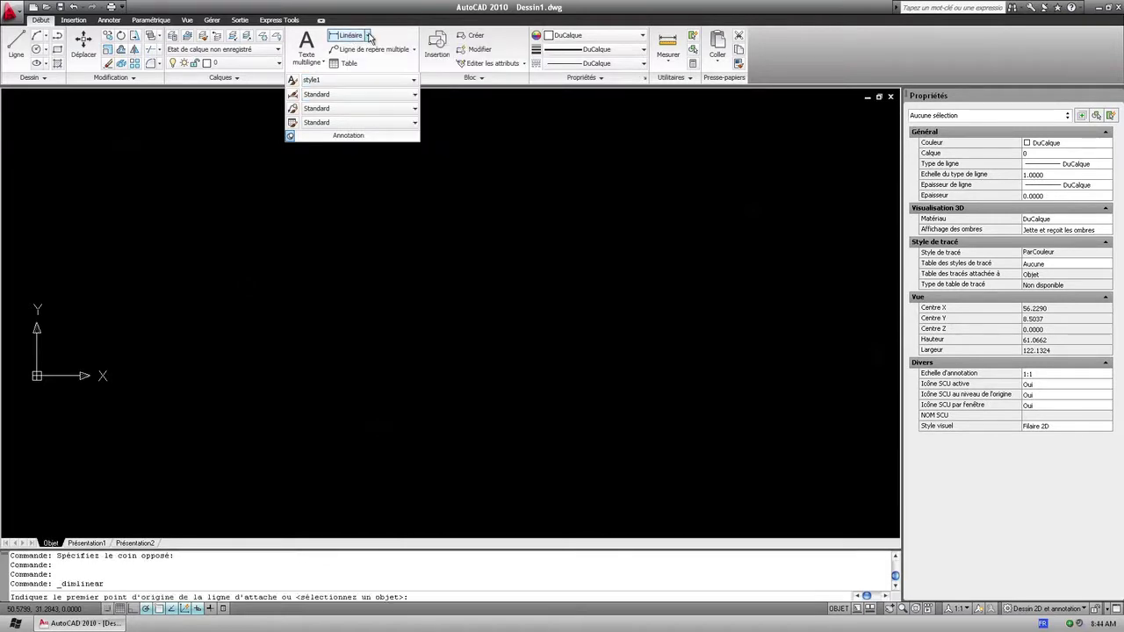
{"action": "left_click", "coordinate": [368, 36]}
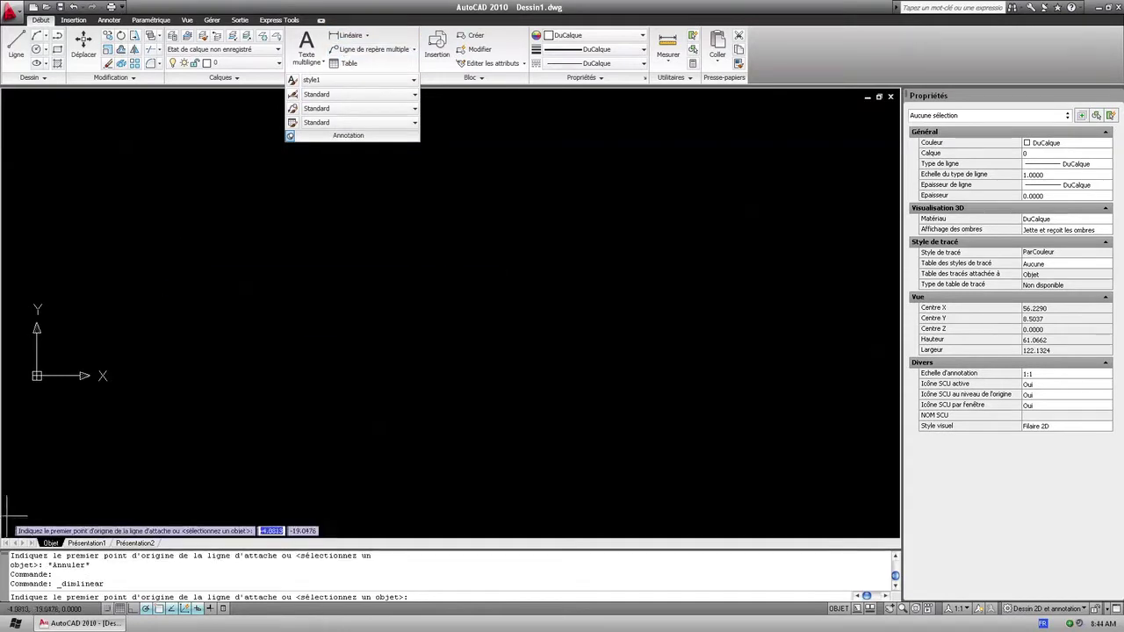
{"action": "left_click", "coordinate": [248, 376]}
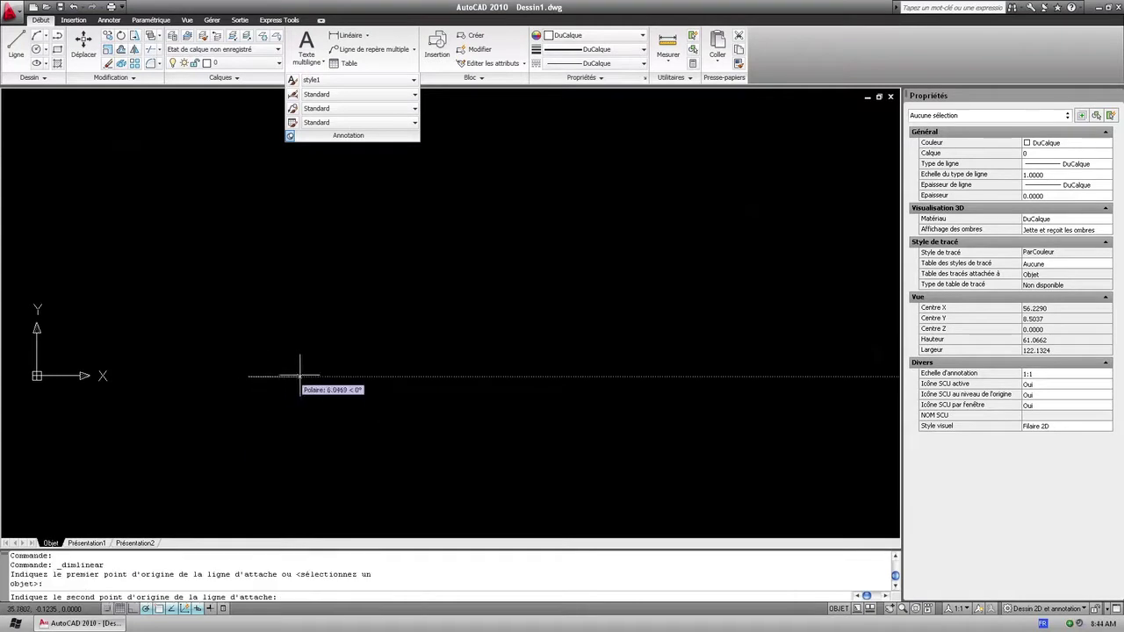
{"action": "left_click", "coordinate": [404, 376]}
{"action": "left_click", "coordinate": [398, 297]}
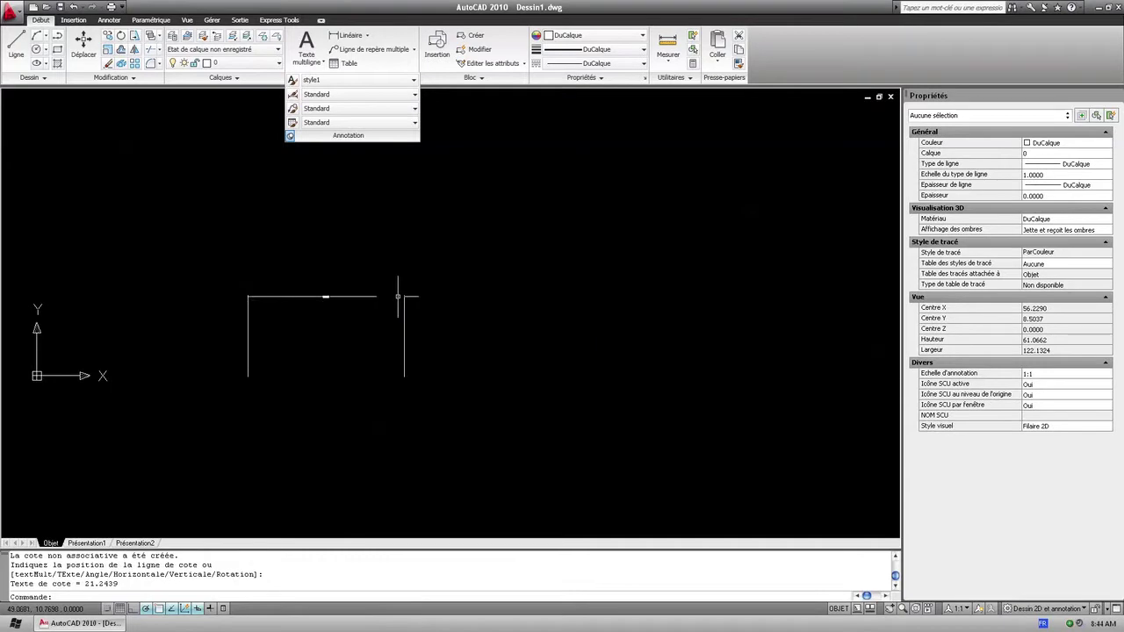
- Examine the text and arrowheads of the new linear dimension up close and at full extent
{"action": "scroll", "coordinate": [305, 300], "scroll_direction": "up", "scroll_amount": 5}
{"action": "scroll", "coordinate": [305, 300], "scroll_direction": "up", "scroll_amount": 6}
{"action": "scroll", "coordinate": [363, 301], "scroll_direction": "down", "scroll_amount": 8}
{"action": "scroll", "coordinate": [364, 301], "scroll_direction": "down", "scroll_amount": 7}
{"action": "scroll", "coordinate": [372, 306], "scroll_direction": "up", "scroll_amount": 11}
{"action": "scroll", "coordinate": [189, 257], "scroll_direction": "up", "scroll_amount": 3}
{"action": "scroll", "coordinate": [189, 267], "scroll_direction": "down", "scroll_amount": 6}
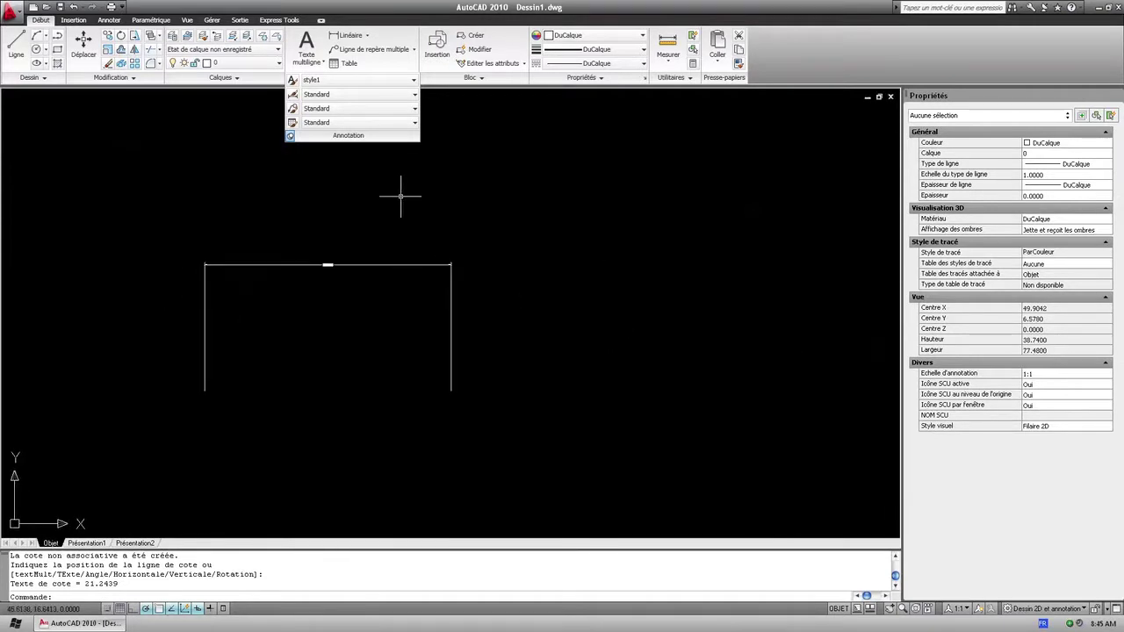
- Open the Standard dimension style for modification and review its line settings and available arrowhead types
{"action": "left_click", "coordinate": [293, 94]}
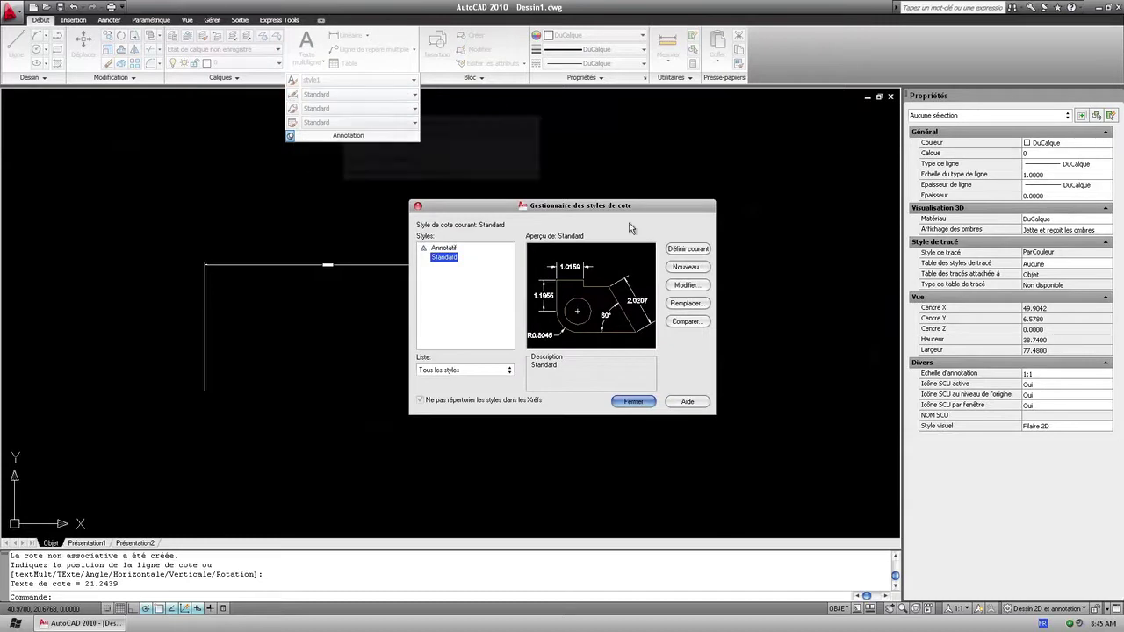
{"action": "left_click_drag", "start_coordinate": [612, 211], "coordinate": [463, 208]}
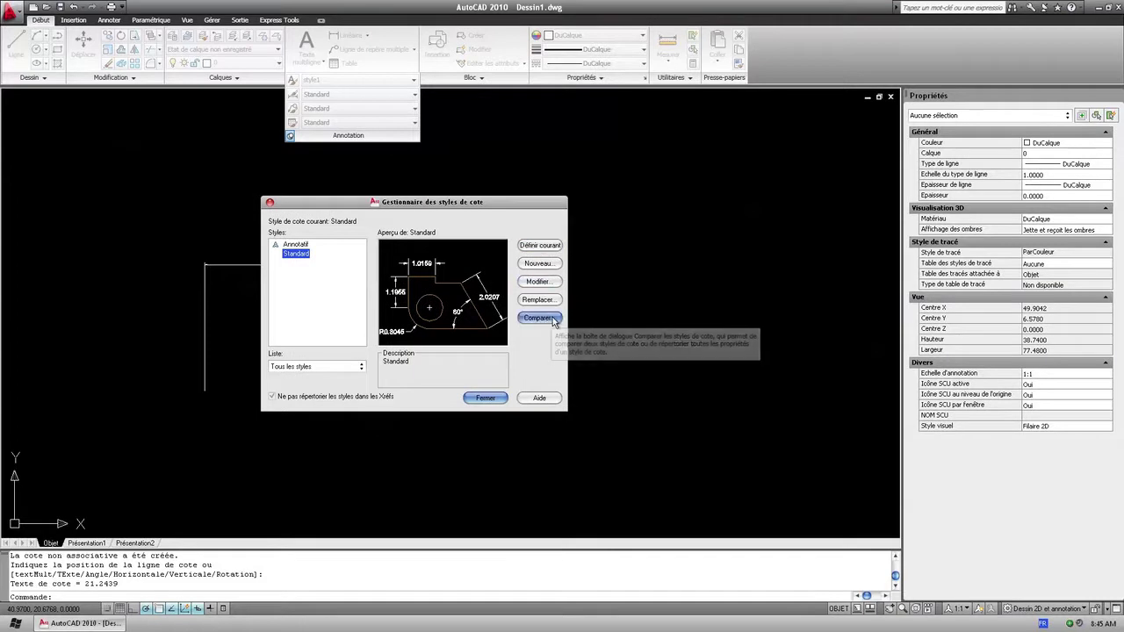
{"action": "left_click", "coordinate": [540, 281]}
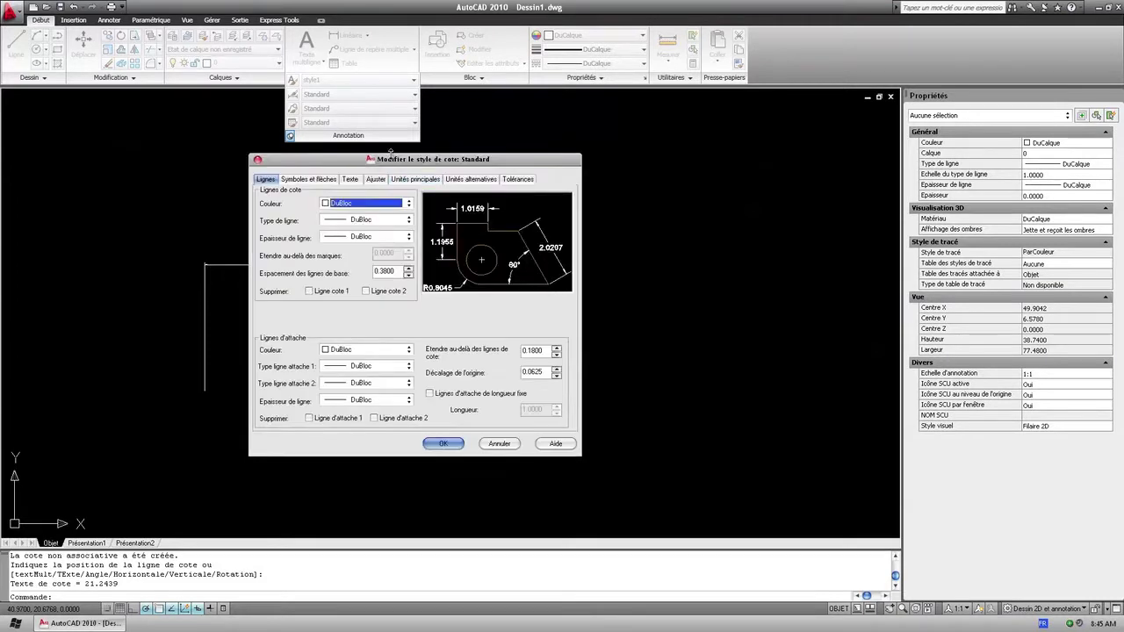
{"action": "left_click_drag", "start_coordinate": [391, 160], "coordinate": [383, 134]}
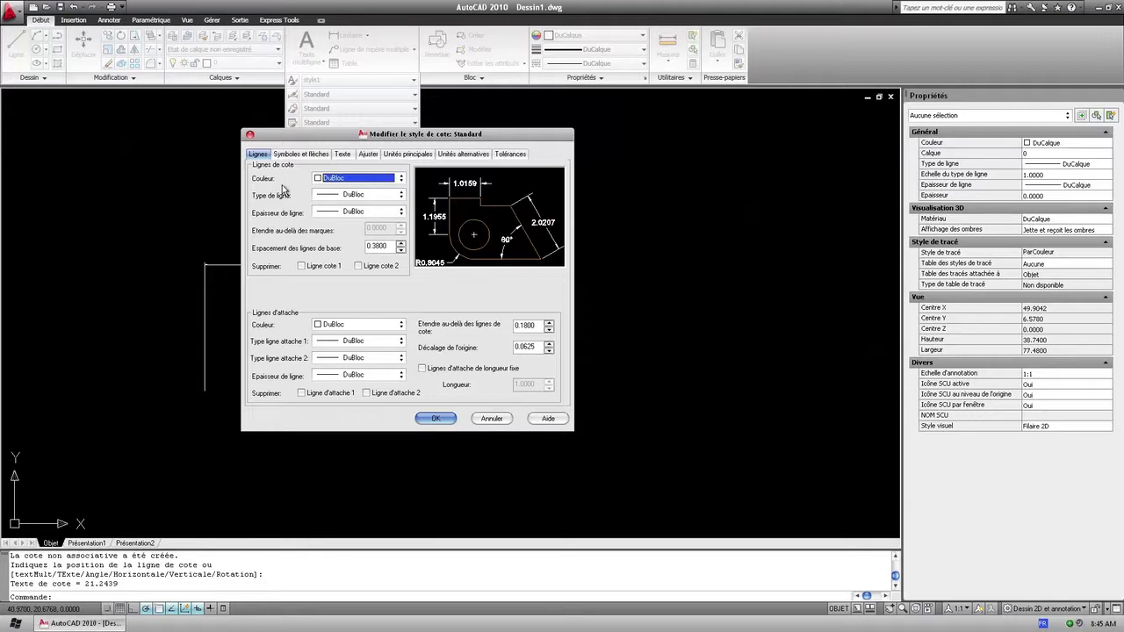
{"action": "left_click", "coordinate": [316, 154]}
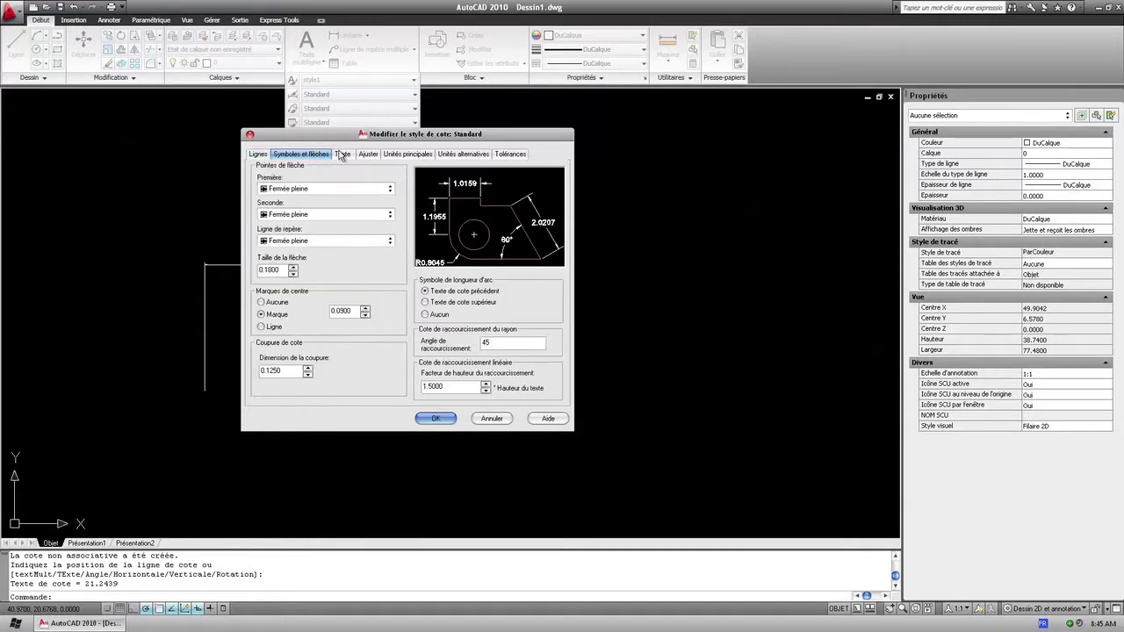
{"action": "left_click", "coordinate": [390, 188]}
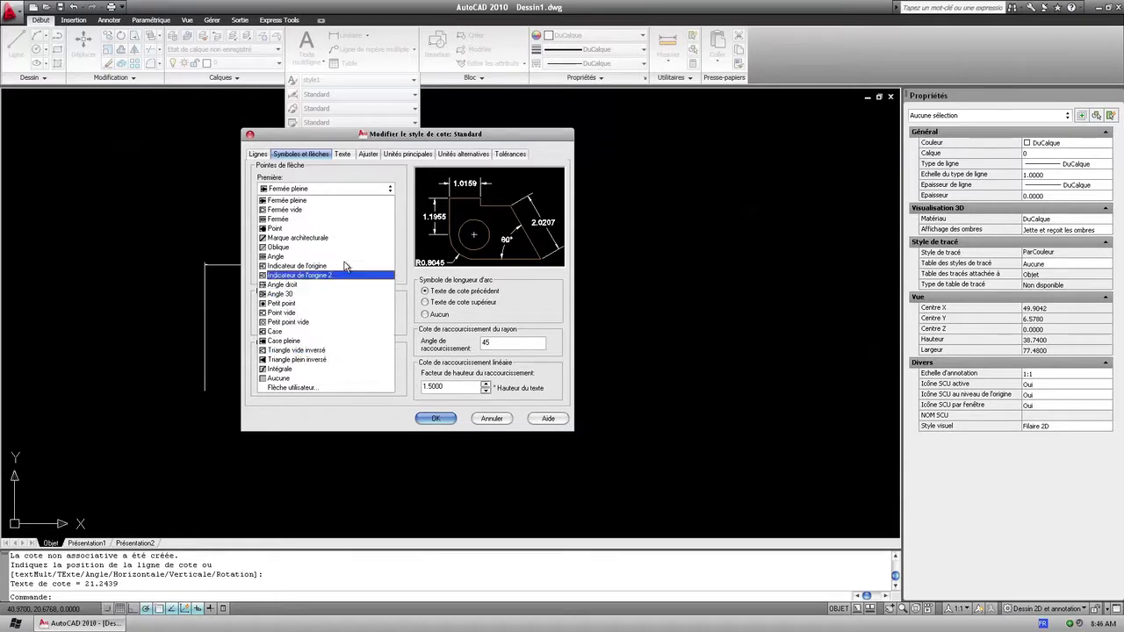
{"action": "left_click", "coordinate": [309, 180]}
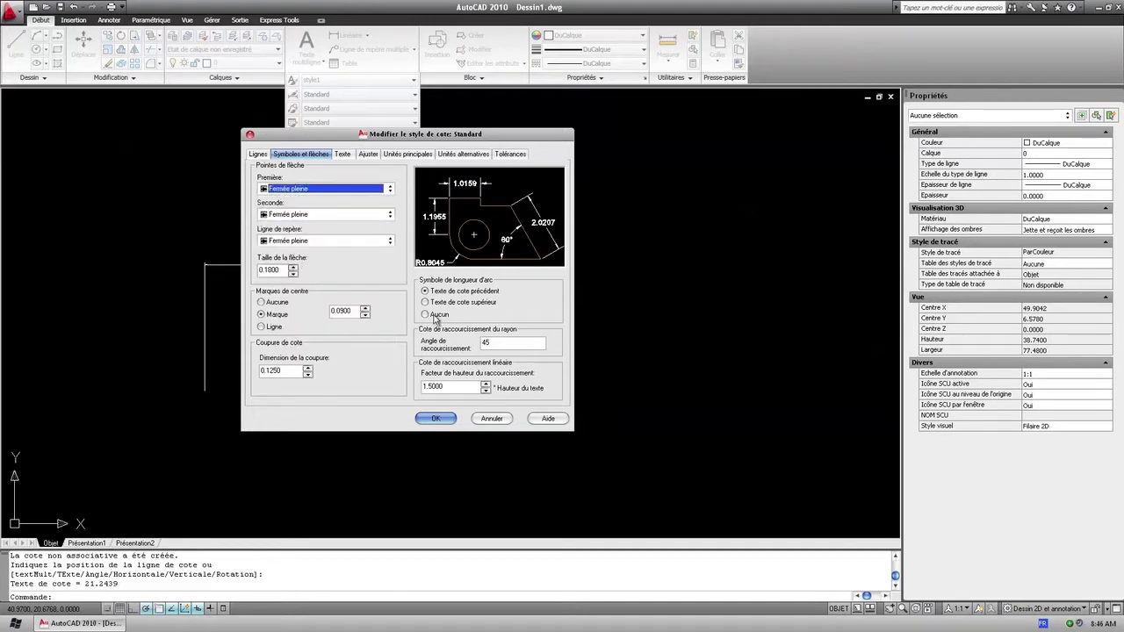
- Review the Standard style's text, fit, primary units, alternate units and tolerance settings, and close the dimension style manager
{"action": "left_click", "coordinate": [348, 154]}
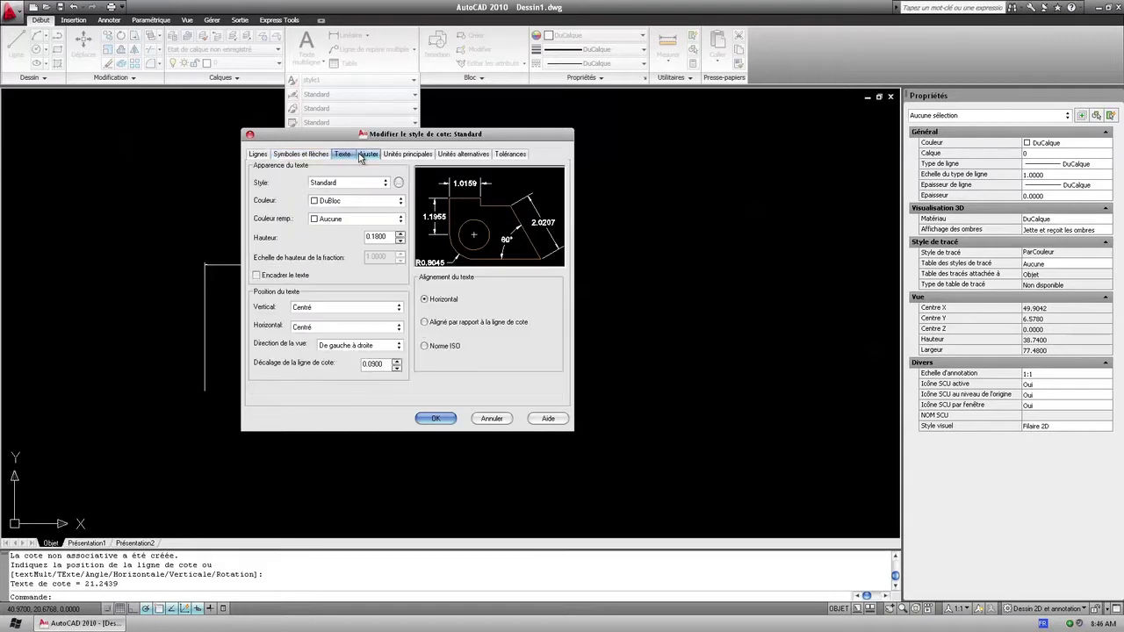
{"action": "left_click", "coordinate": [368, 155]}
{"action": "left_click", "coordinate": [408, 154]}
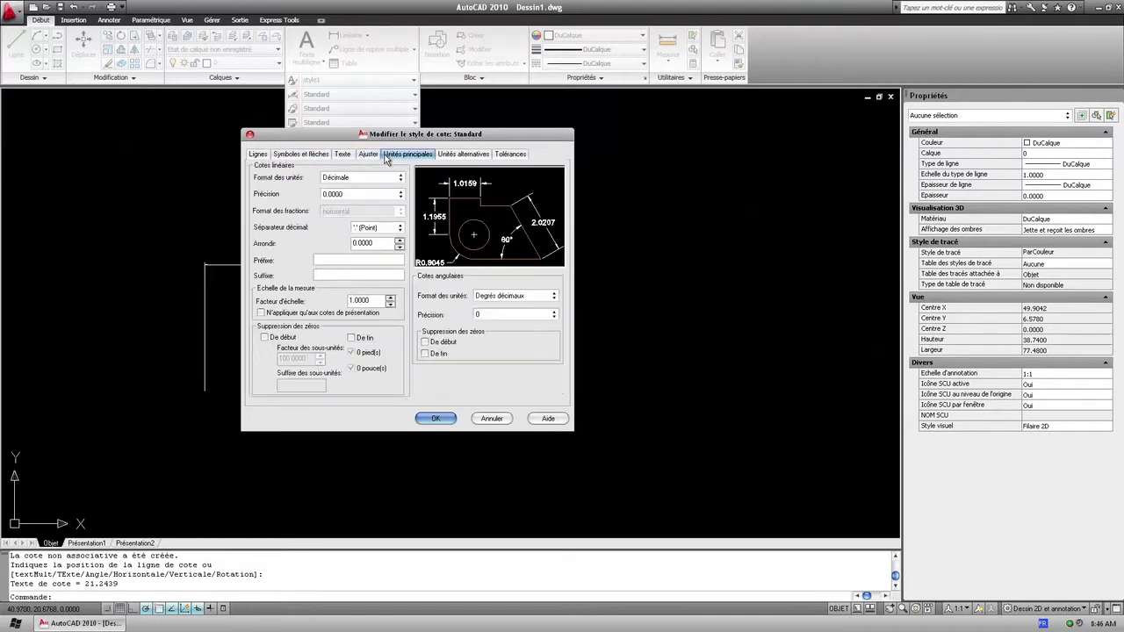
{"action": "left_click", "coordinate": [463, 155]}
{"action": "left_click", "coordinate": [499, 156]}
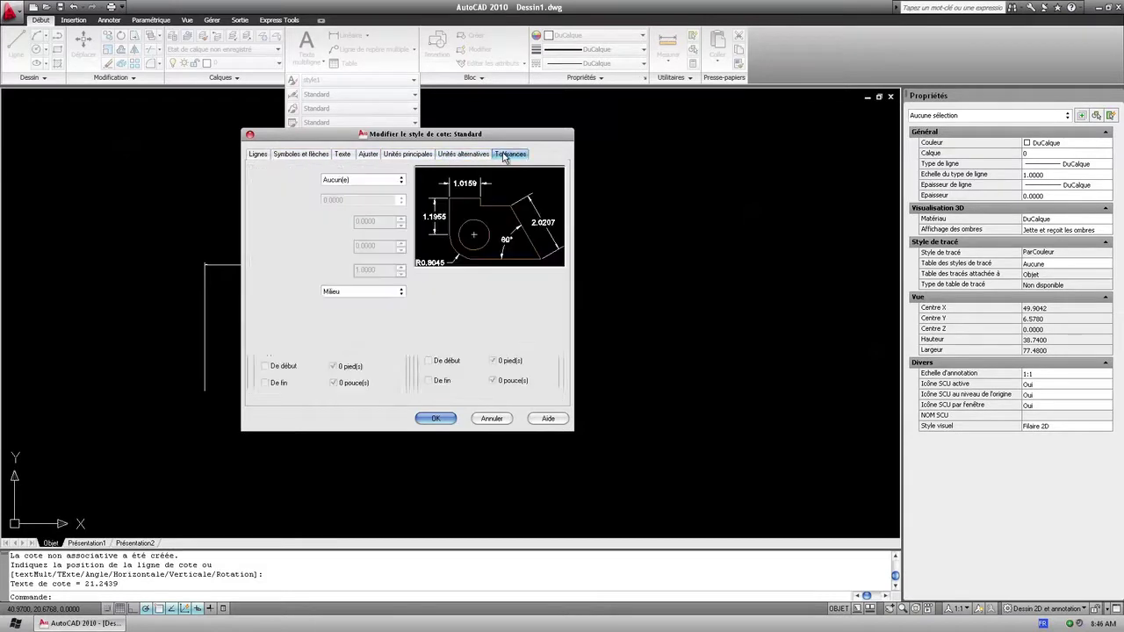
{"action": "left_click", "coordinate": [255, 156]}
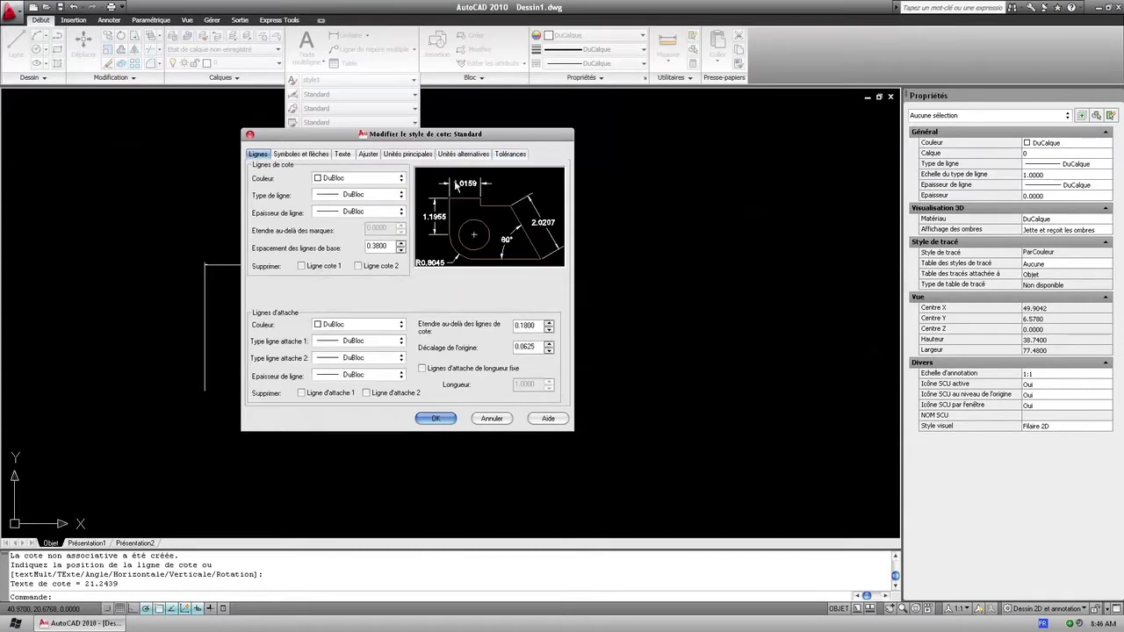
{"action": "left_click", "coordinate": [443, 418]}
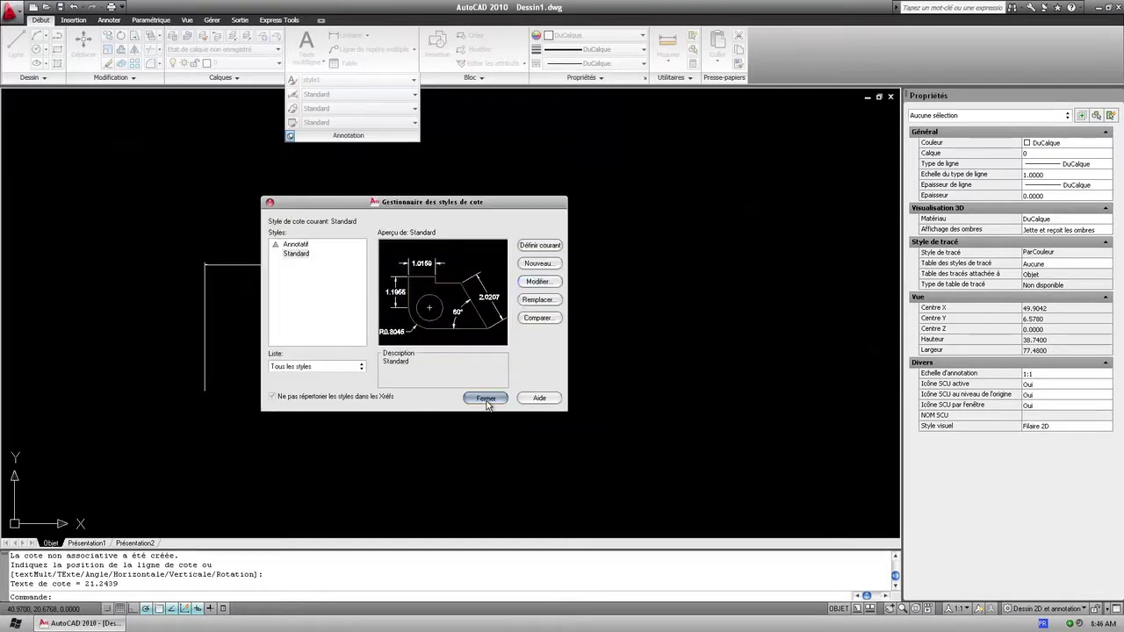
{"action": "left_click", "coordinate": [486, 399]}
- Select the linear dimension and review its line, arrow, text, fit and unit properties
{"action": "left_click", "coordinate": [498, 348]}
{"action": "left_click", "coordinate": [416, 264]}
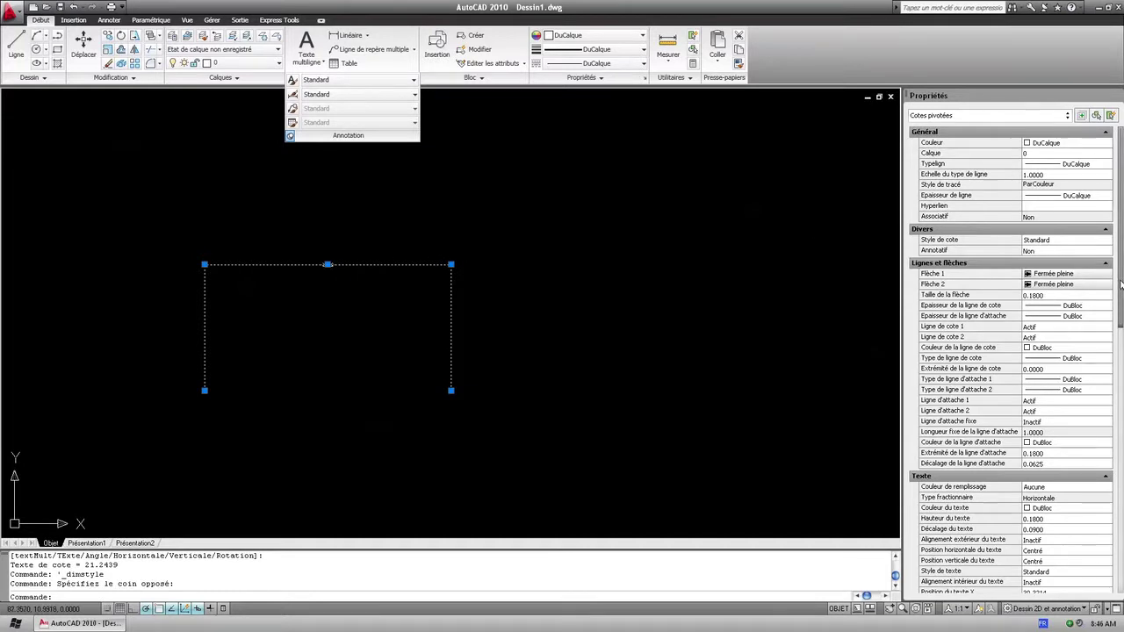
{"action": "left_click_drag", "start_coordinate": [1121, 287], "coordinate": [1120, 336]}
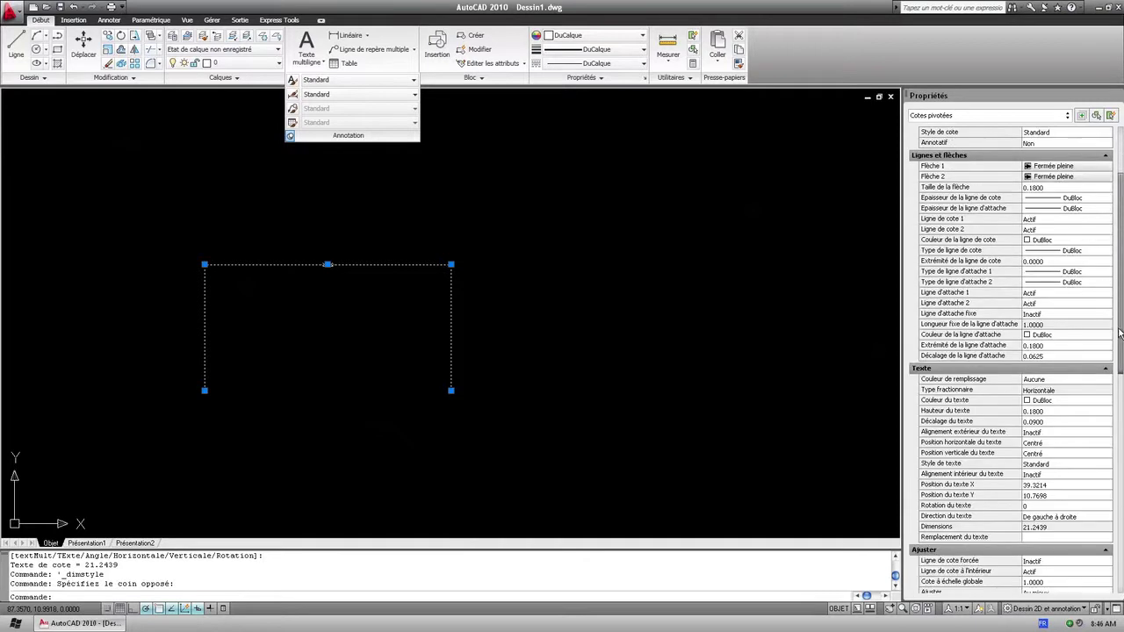
{"action": "left_click_drag", "start_coordinate": [1120, 332], "coordinate": [1120, 456]}
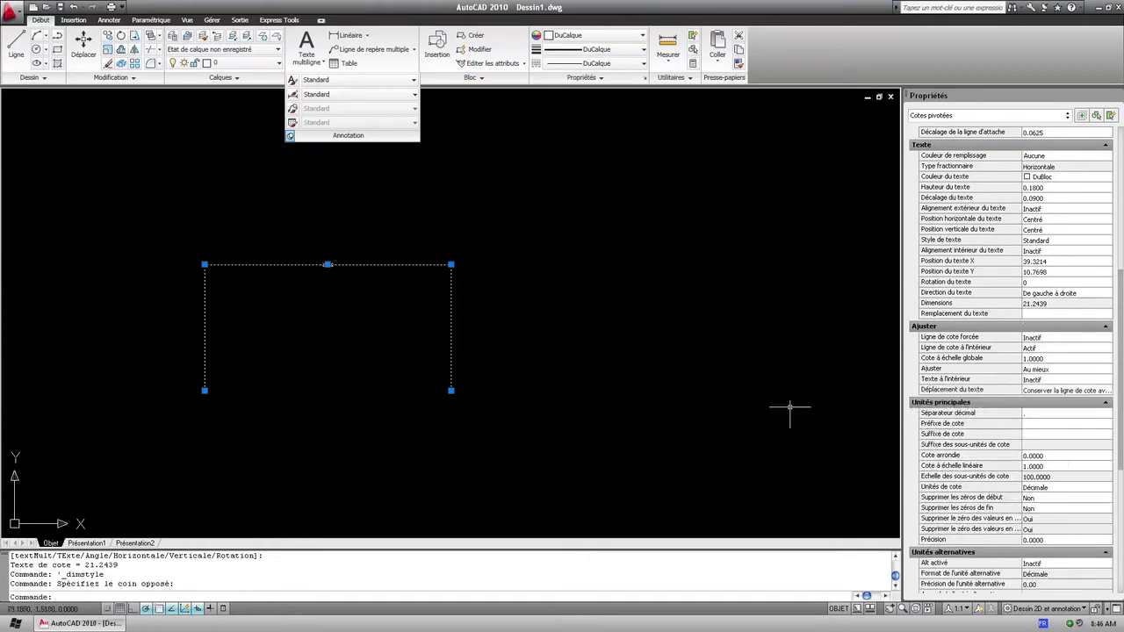
- Lower the dimension line with its text beyond the right extension line, and stretch the right origin so the dimension spans about 24.9 units
{"action": "left_click", "coordinate": [327, 264]}
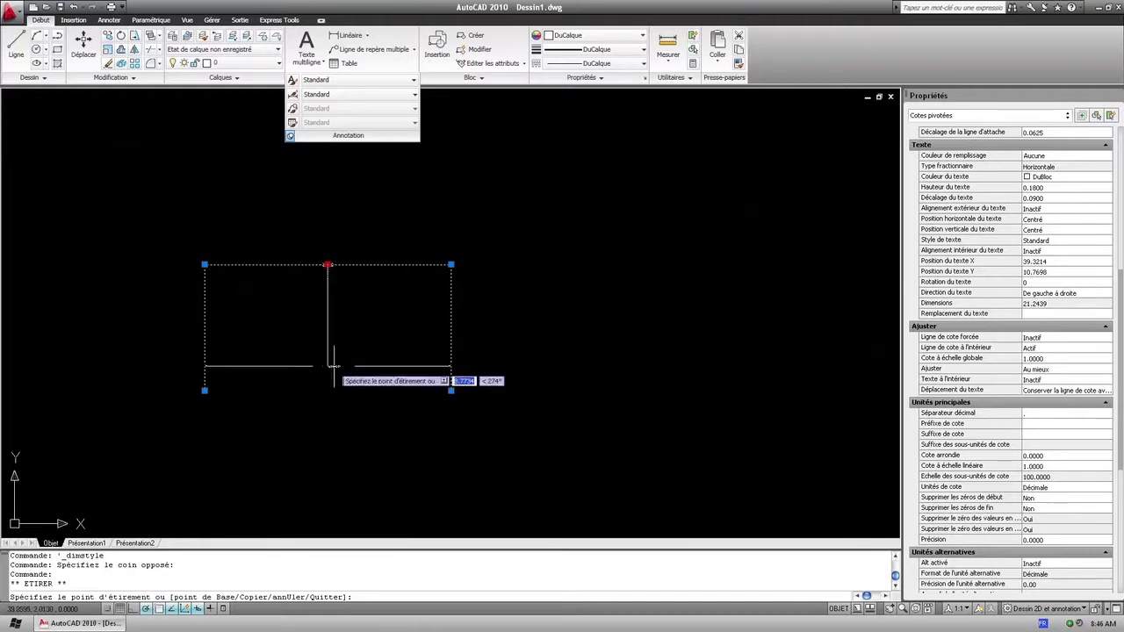
{"action": "left_click", "coordinate": [519, 367]}
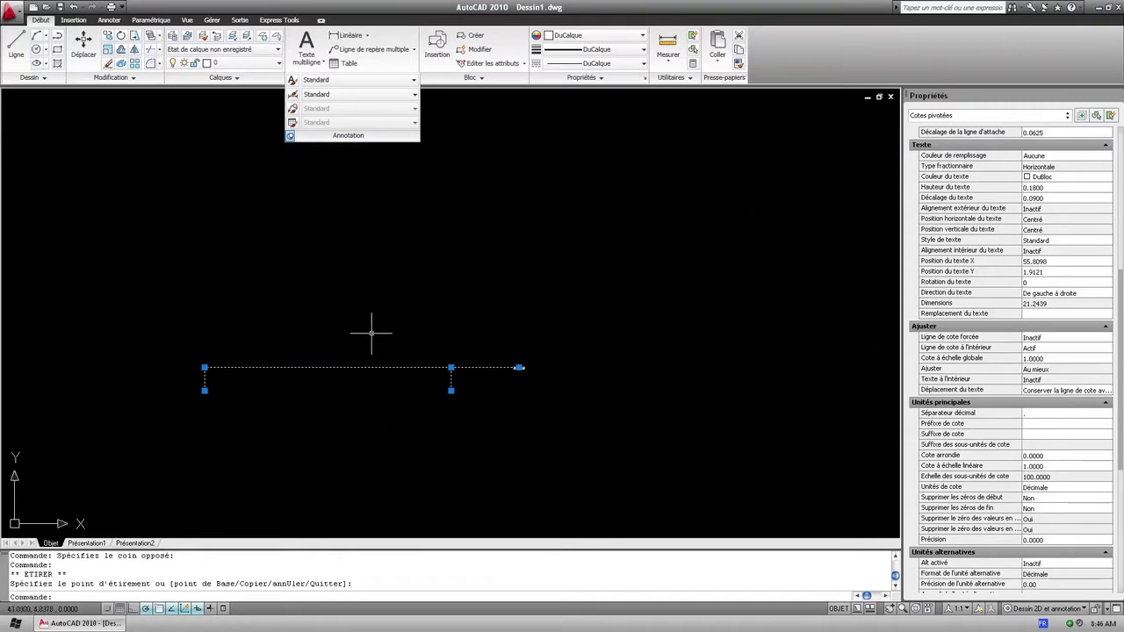
{"action": "scroll", "coordinate": [495, 389], "scroll_direction": "up", "scroll_amount": 5}
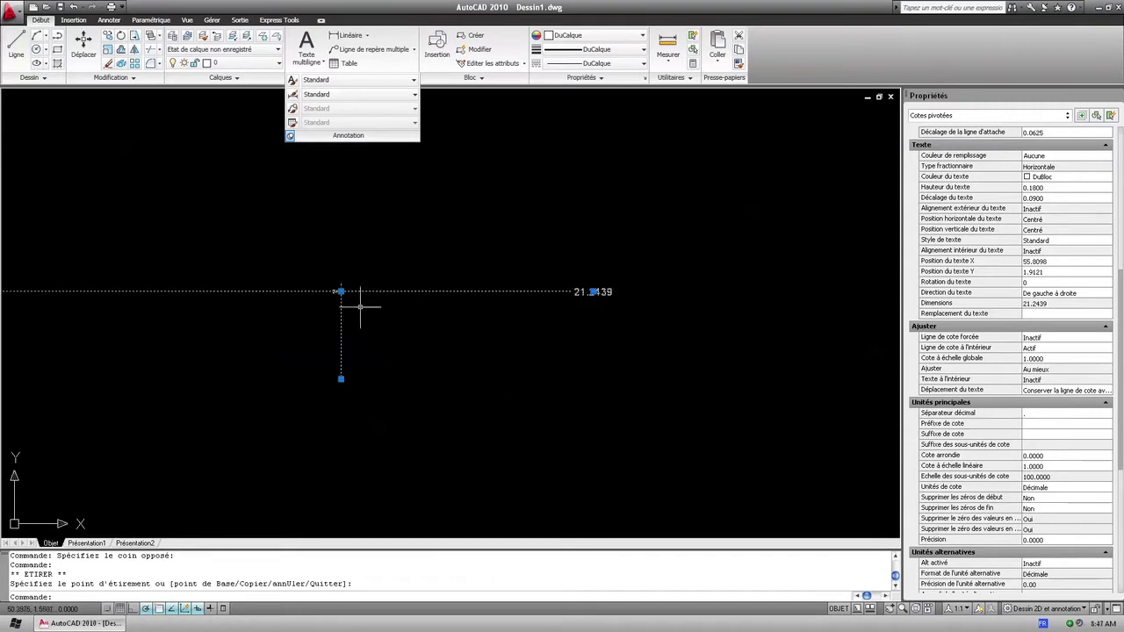
{"action": "left_click", "coordinate": [341, 379]}
{"action": "left_click", "coordinate": [497, 379]}
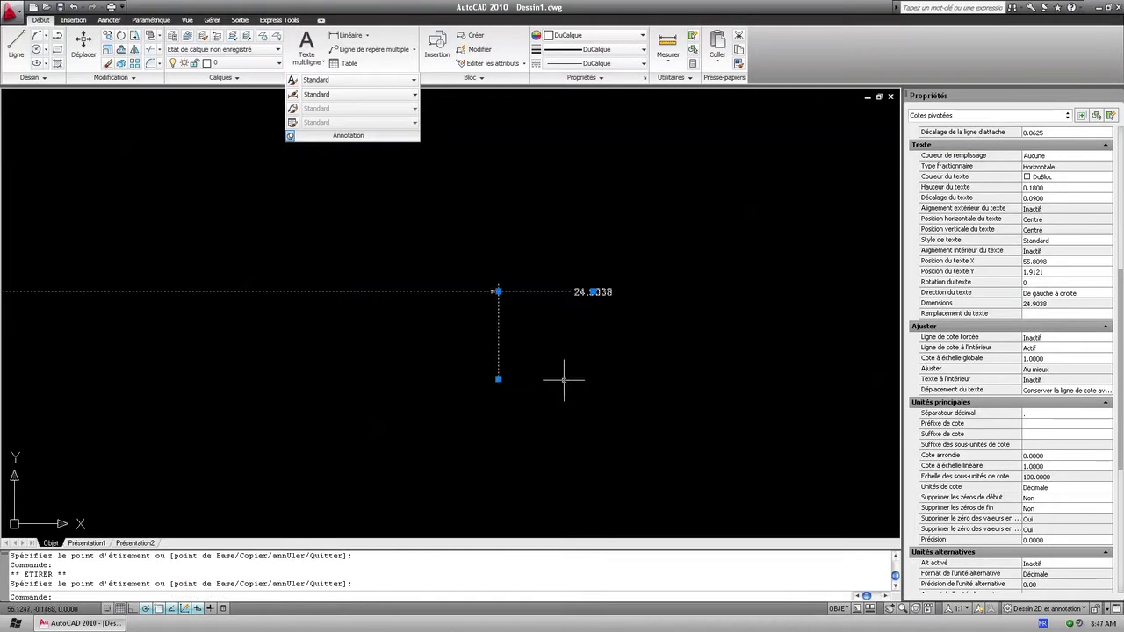
{"action": "key", "text": "Escape"}
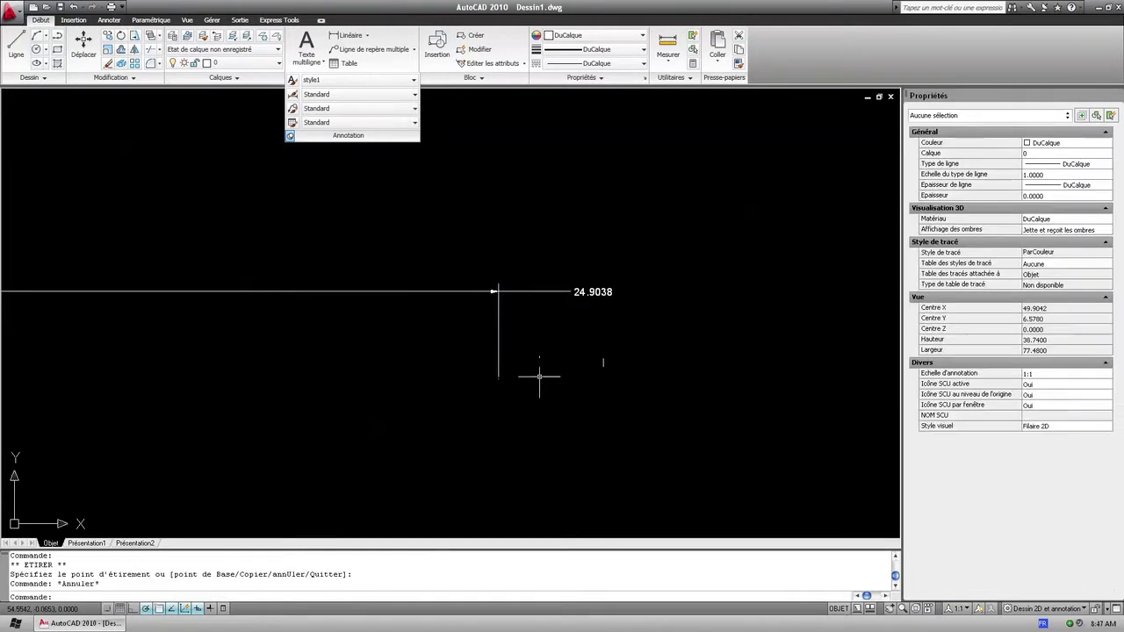
- Inspect the stretched dimension up close and look over the available dimension types
{"action": "scroll", "coordinate": [610, 374], "scroll_direction": "down", "scroll_amount": 5}
{"action": "scroll", "coordinate": [609, 375], "scroll_direction": "up", "scroll_amount": 3}
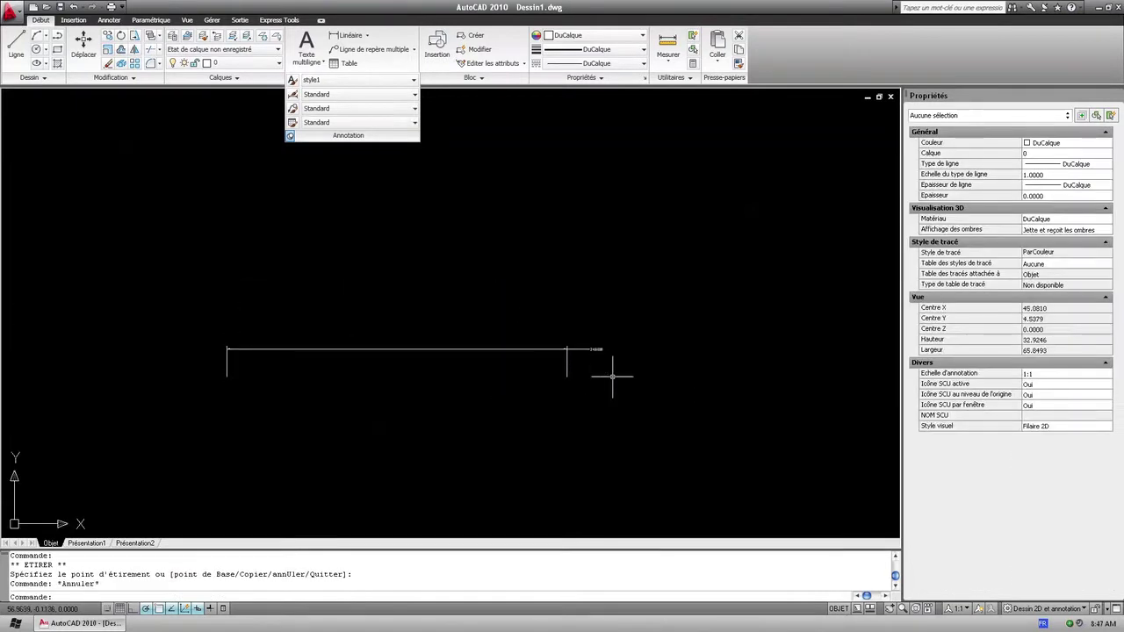
{"action": "scroll", "coordinate": [591, 358], "scroll_direction": "up", "scroll_amount": 4}
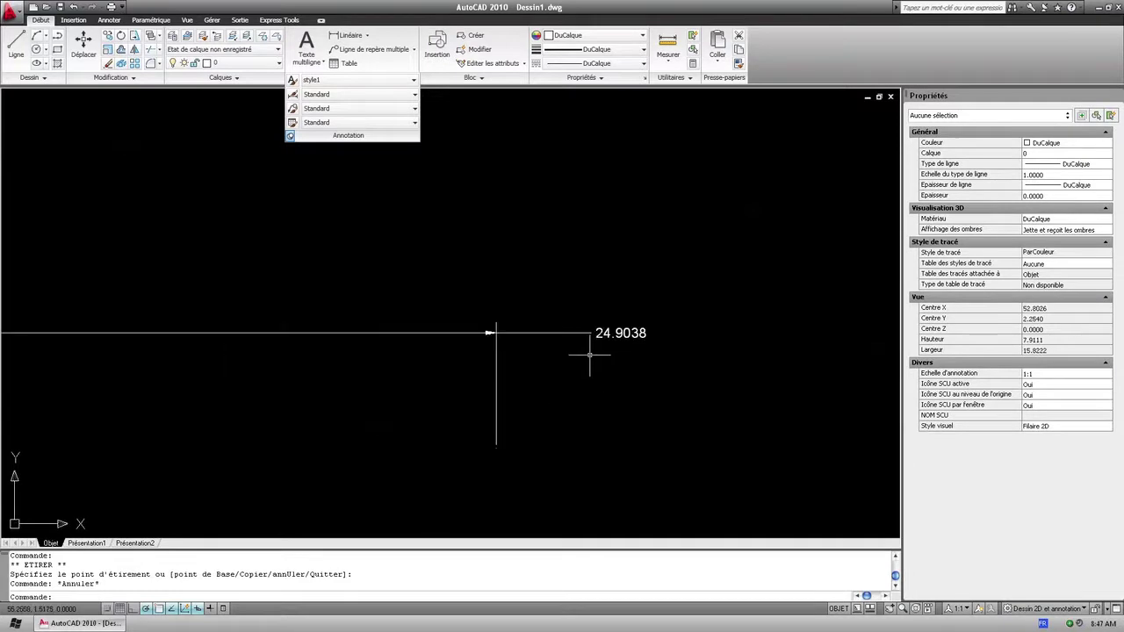
{"action": "scroll", "coordinate": [590, 358], "scroll_direction": "down", "scroll_amount": 4}
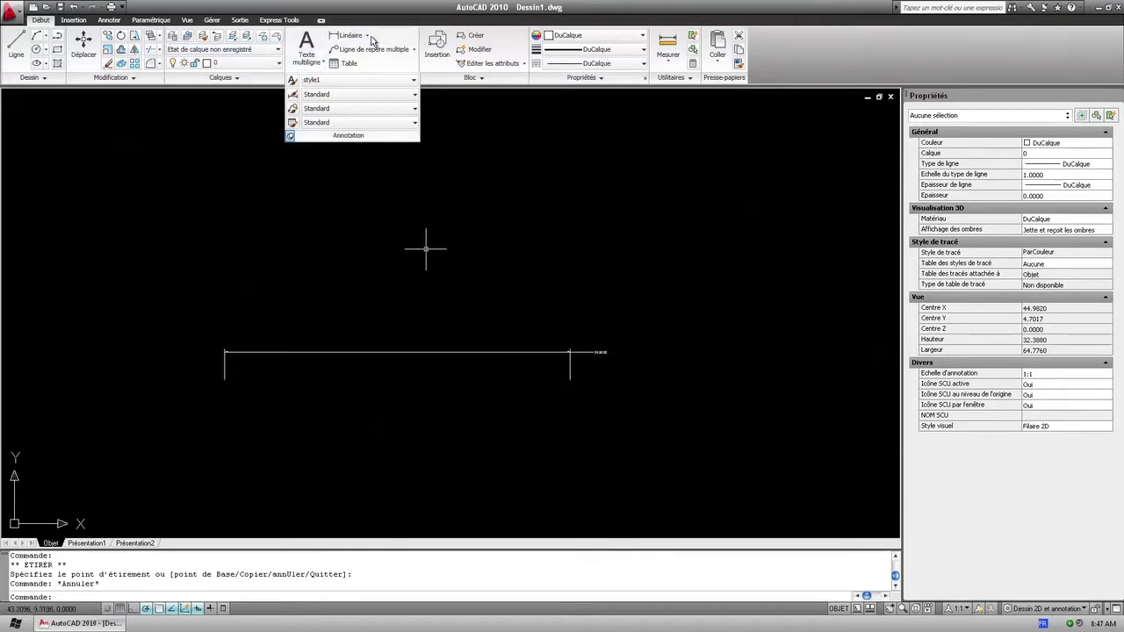
{"action": "left_click", "coordinate": [368, 37]}
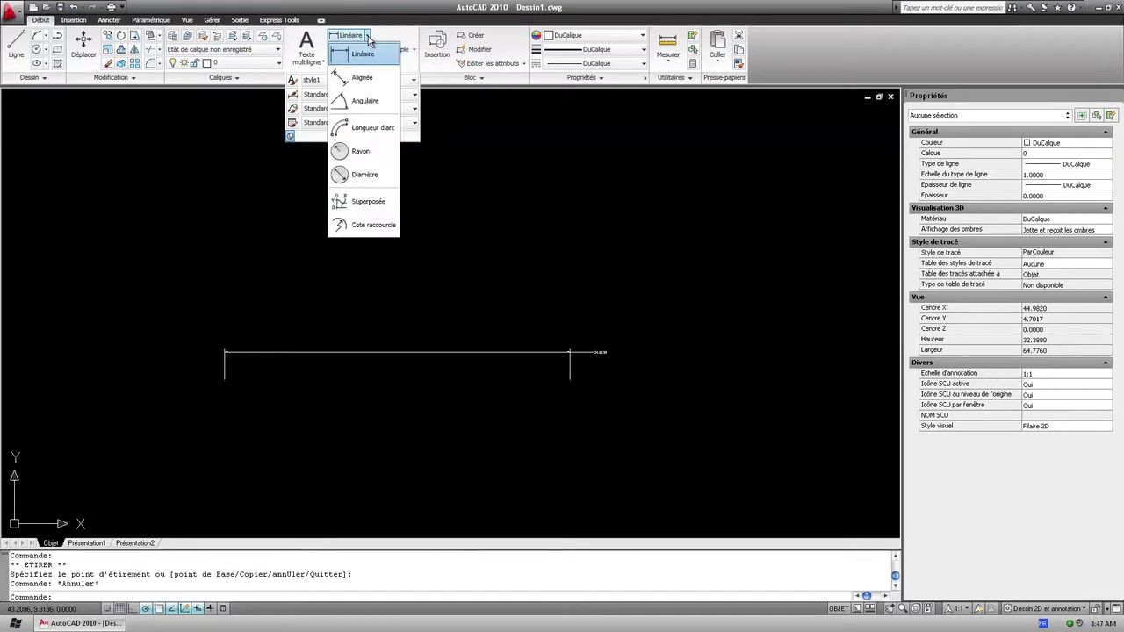
{"action": "left_click", "coordinate": [395, 40]}
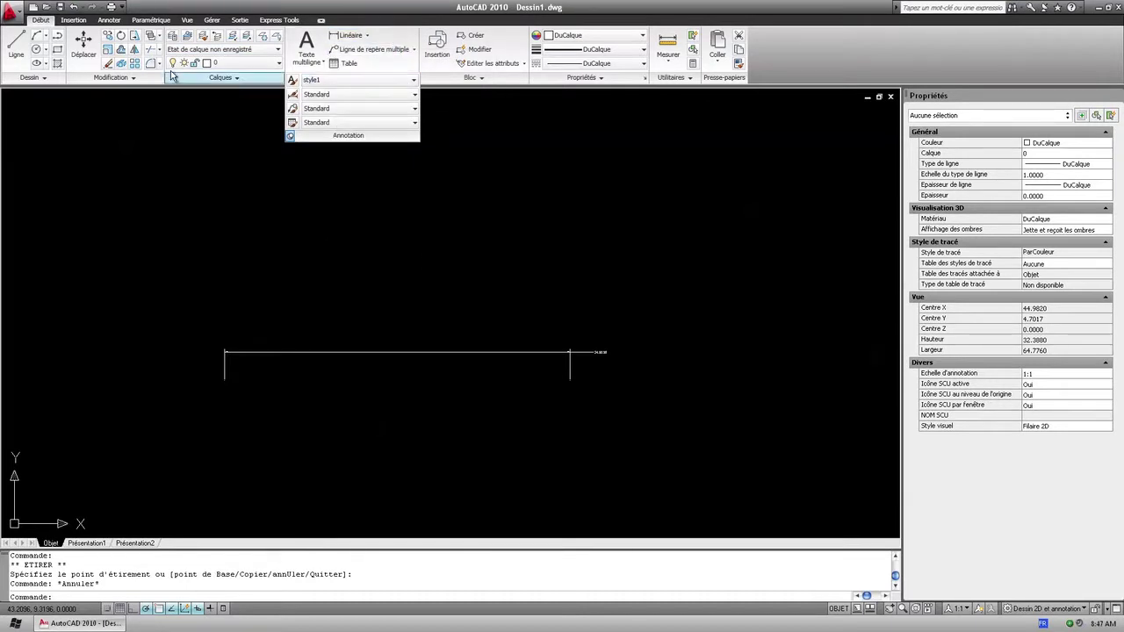
- Add a continued dimension about 16.74 units long from the right end of the existing dimension
{"action": "left_click", "coordinate": [85, 21]}
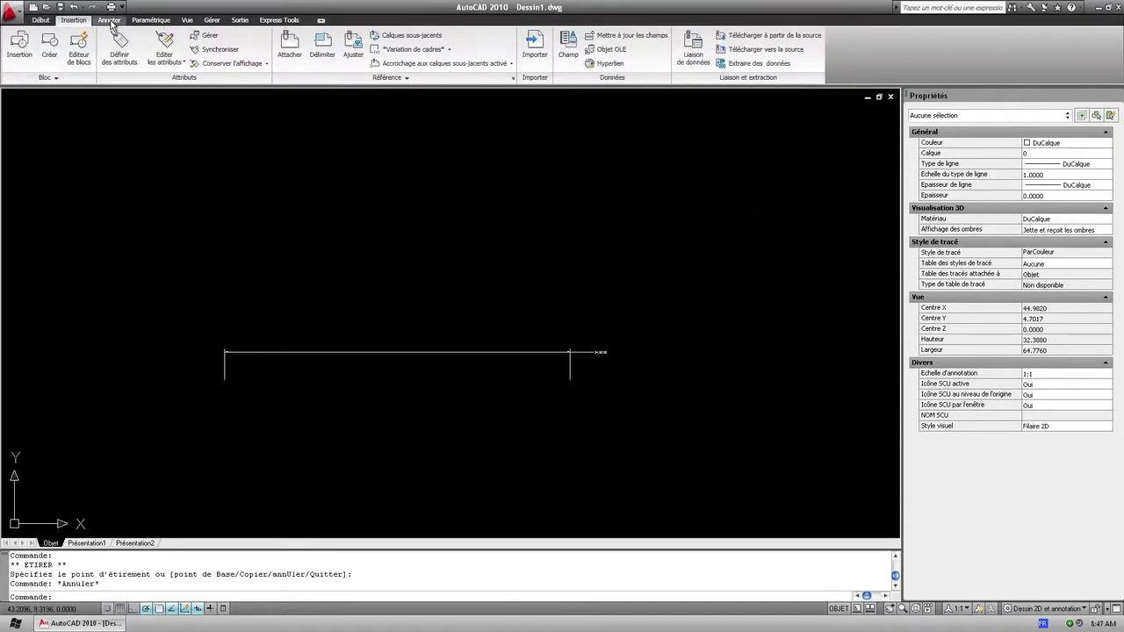
{"action": "left_click", "coordinate": [109, 20]}
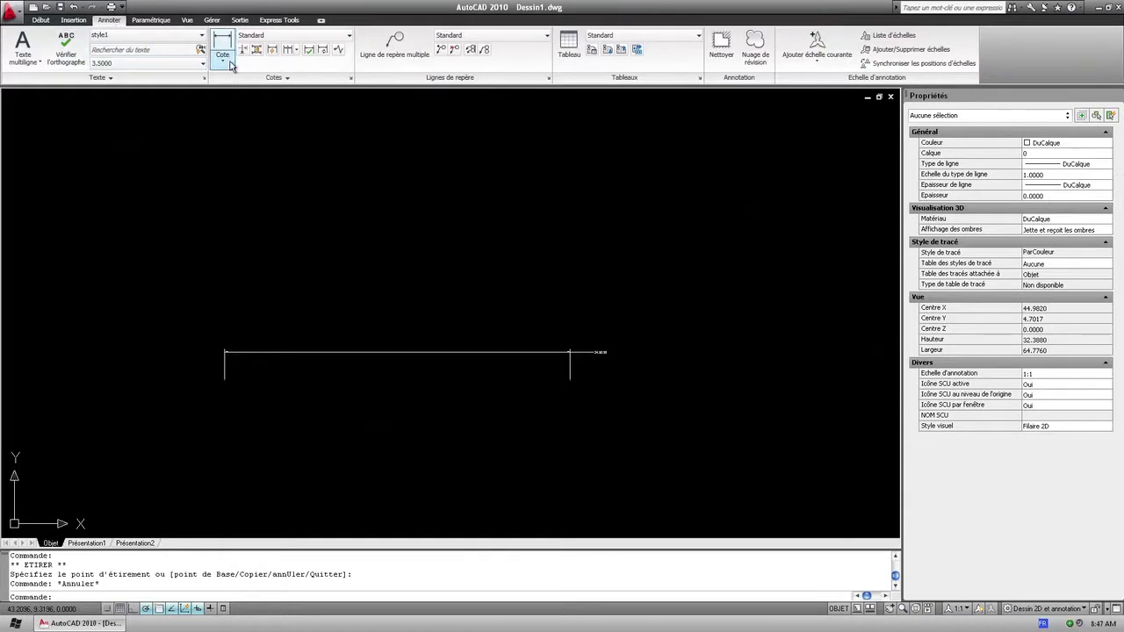
{"action": "left_click", "coordinate": [291, 50]}
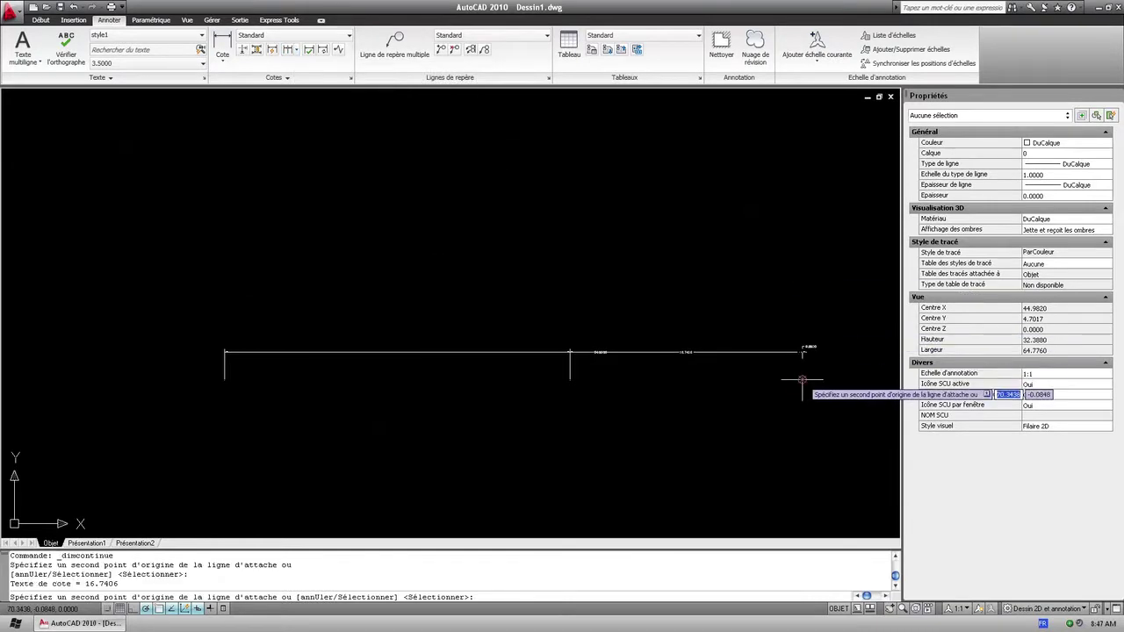
{"action": "key", "text": "Escape"}
- End the continued dimension command and erase both linear dimensions from the drawing
{"action": "scroll", "coordinate": [728, 359], "scroll_direction": "up", "scroll_amount": 2}
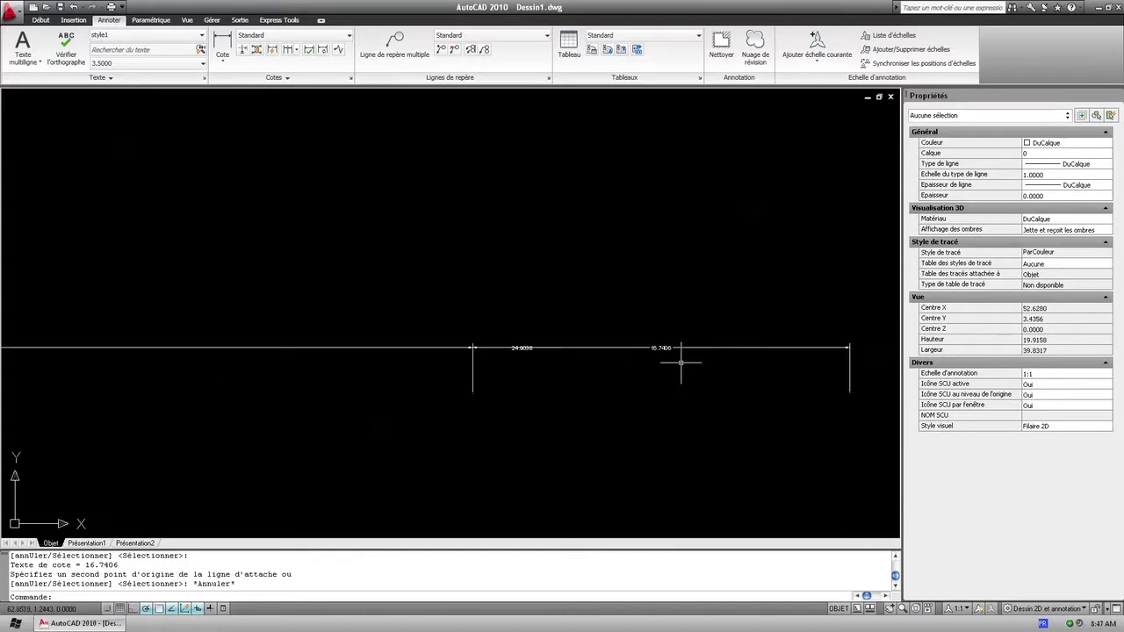
{"action": "left_click", "coordinate": [617, 367]}
{"action": "left_click", "coordinate": [277, 313]}
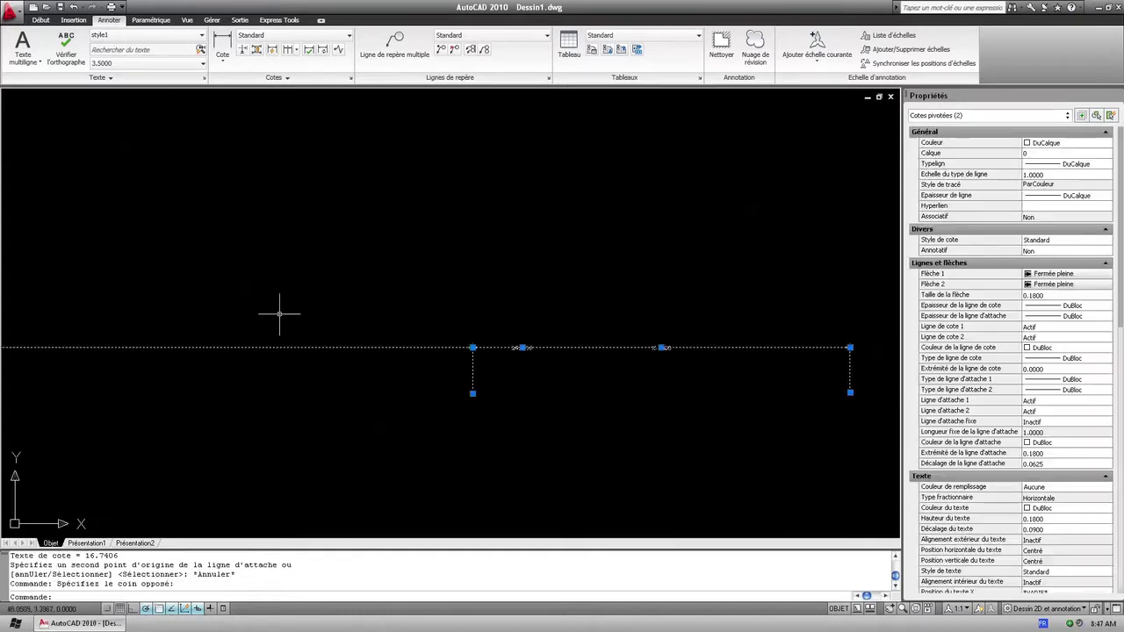
{"action": "key", "text": "Delete"}
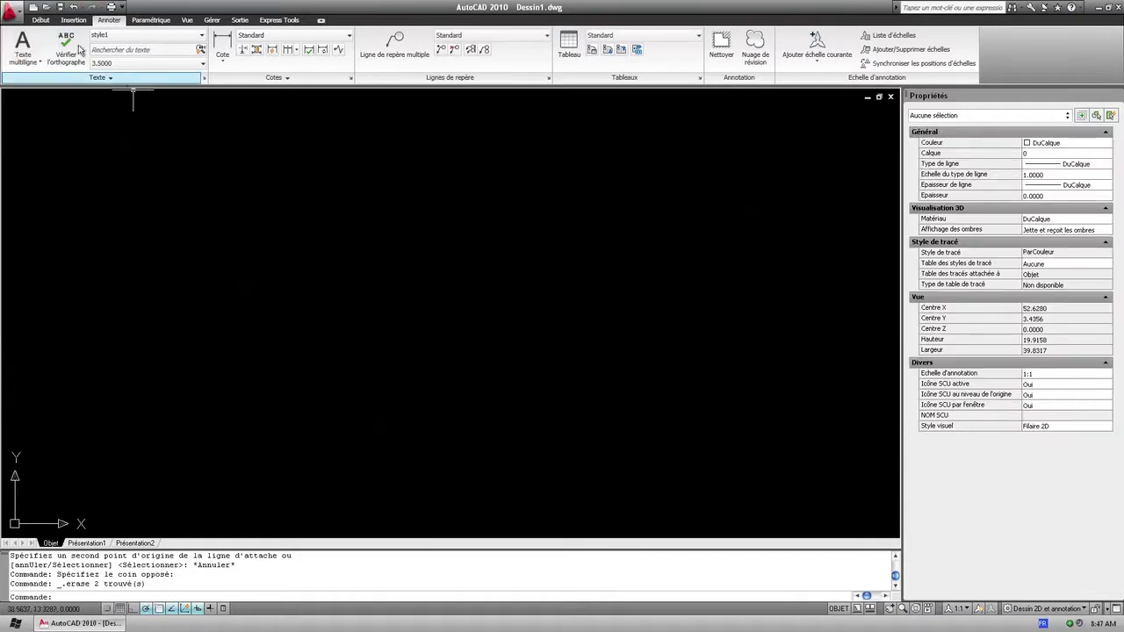
- Create a multileader with its landing above and right of the arrowhead, and two-line text "LKERGHLKG" and "KSEJRHFGOZI"
{"action": "left_click", "coordinate": [41, 20]}
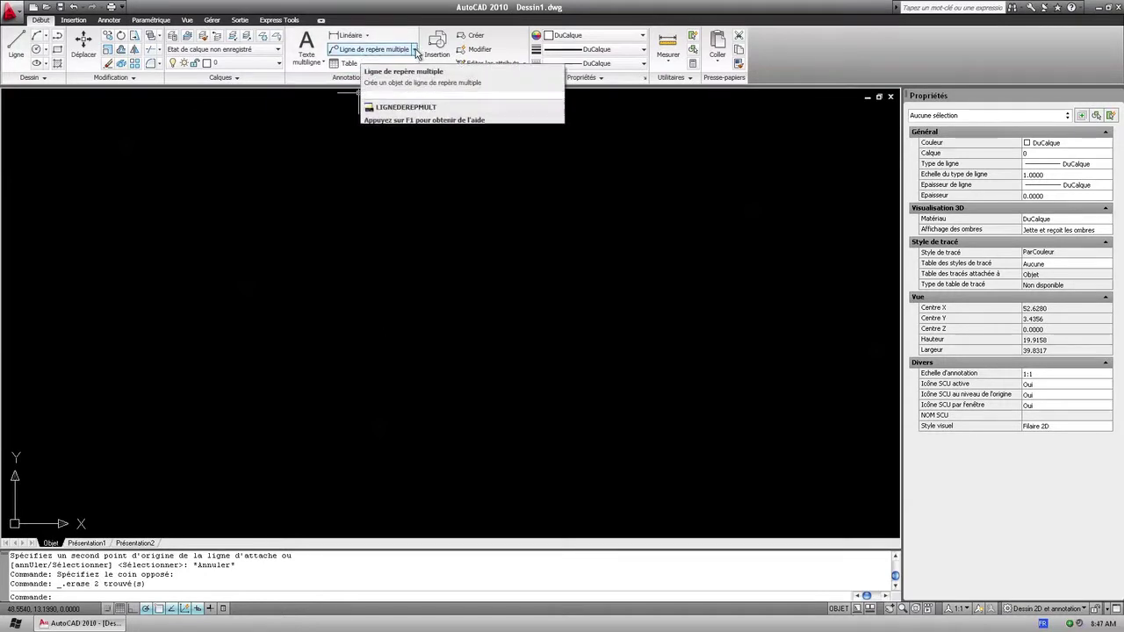
{"action": "left_click", "coordinate": [416, 51]}
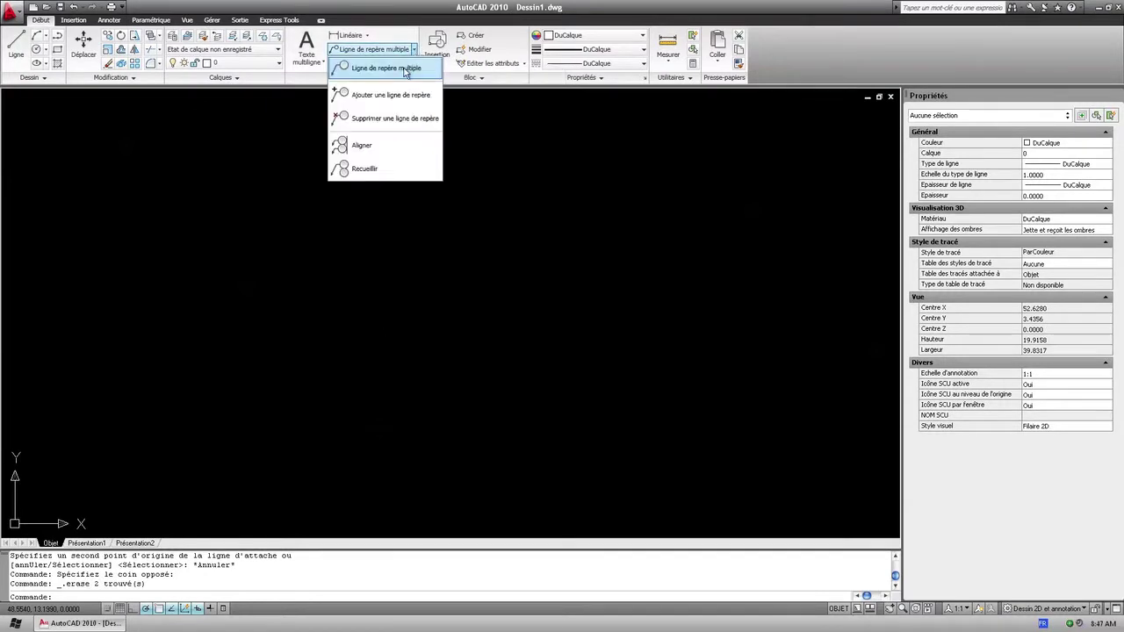
{"action": "left_click", "coordinate": [386, 70]}
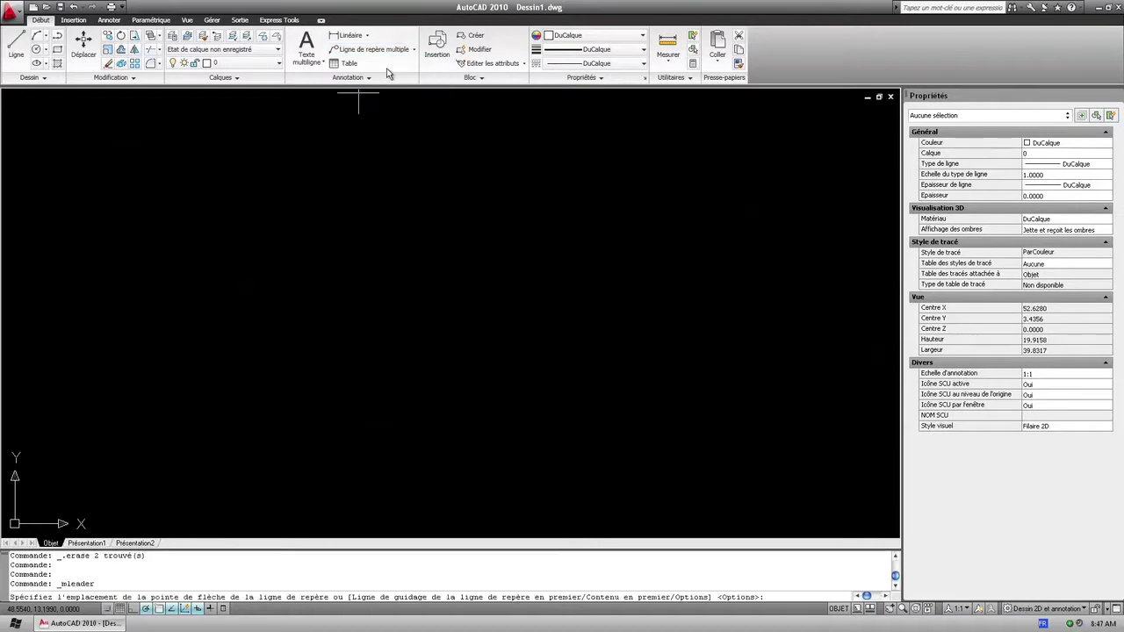
{"action": "left_click", "coordinate": [261, 288]}
{"action": "left_click", "coordinate": [321, 226]}
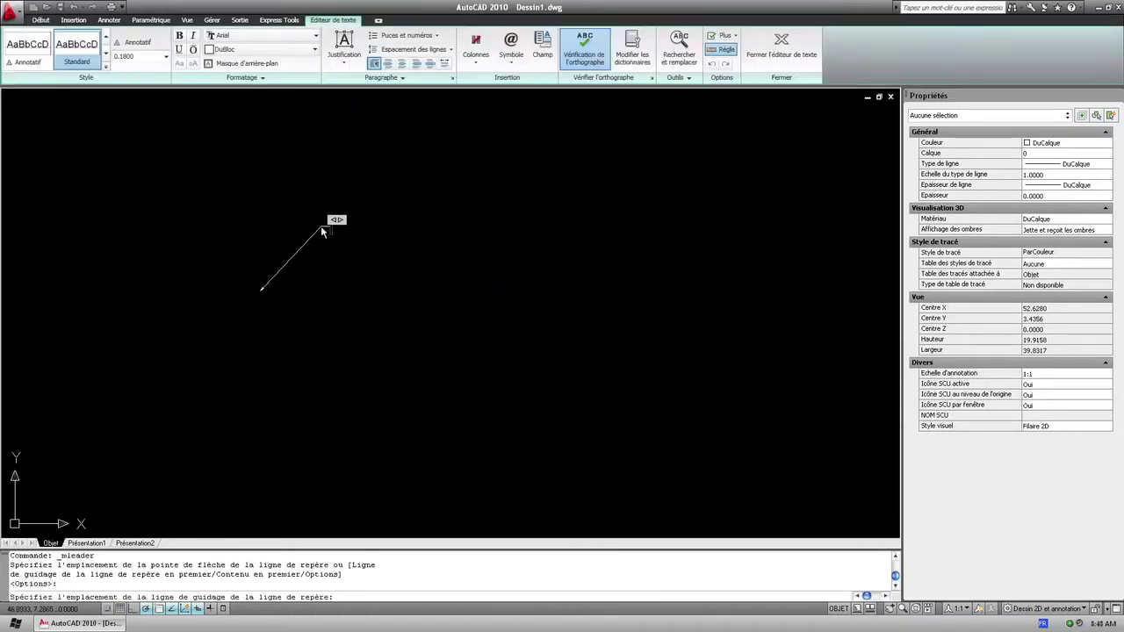
{"action": "type", "text": "LKERGHLKQ"}
{"action": "left_click", "coordinate": [327, 271]}
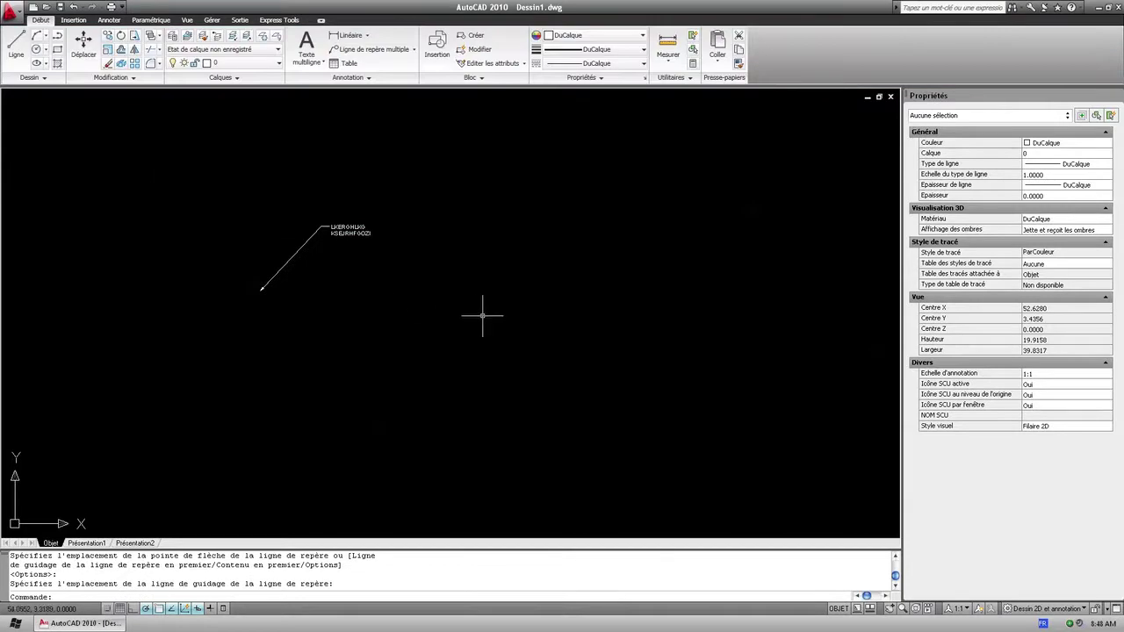
- Open the multileader's text for editing, look over the text formatting options, and close the editor without changes
{"action": "left_click", "coordinate": [359, 234]}
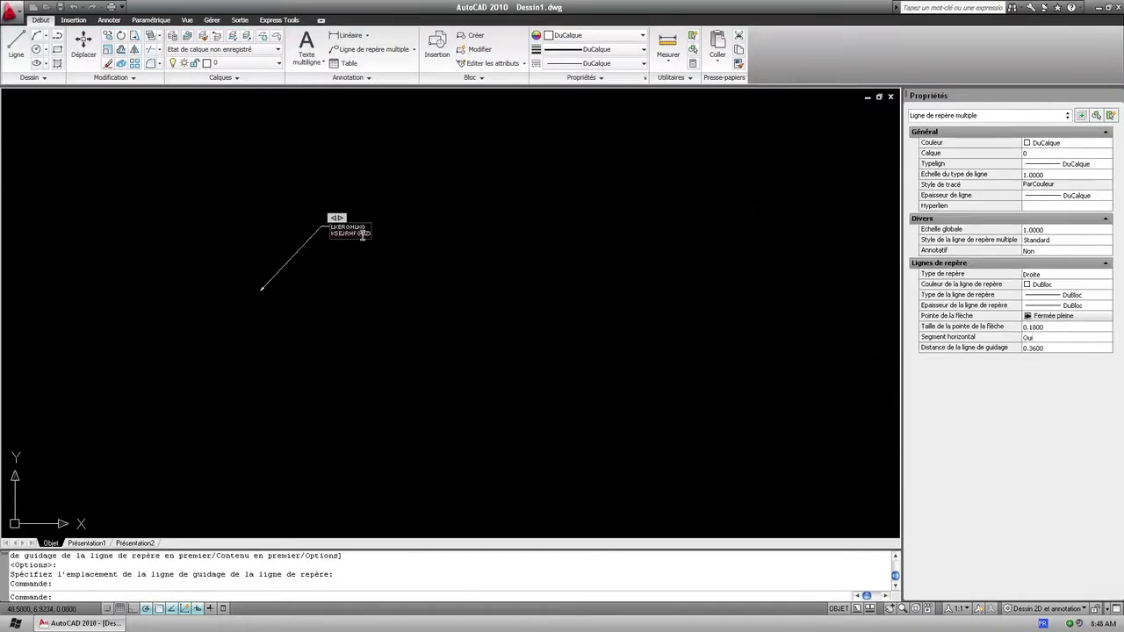
{"action": "double_click", "coordinate": [361, 234]}
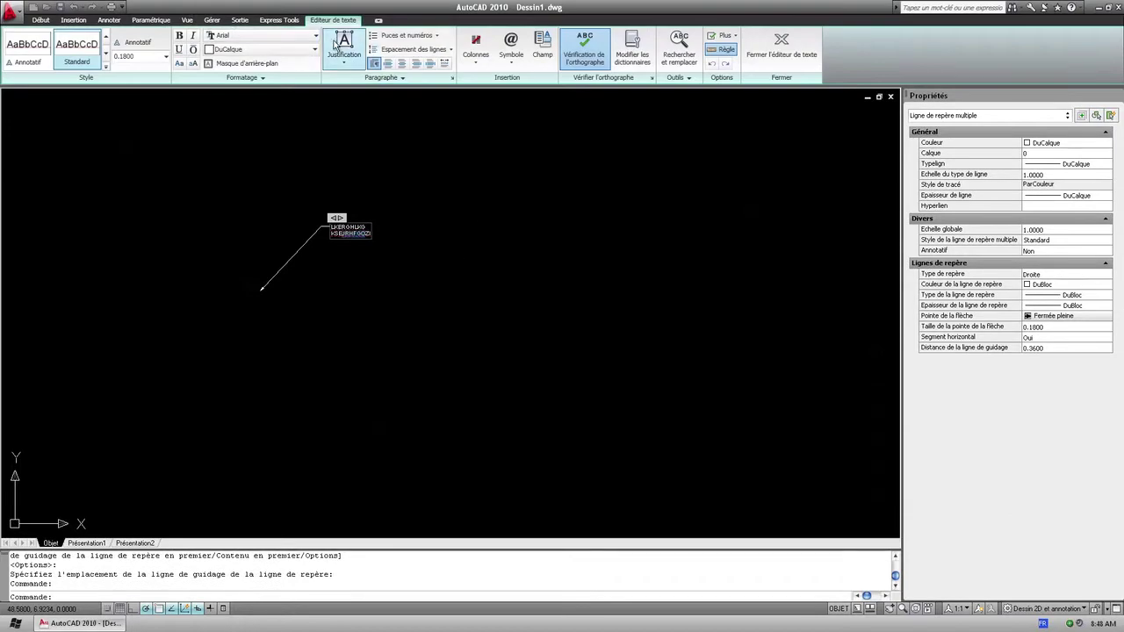
{"action": "left_click", "coordinate": [482, 242]}
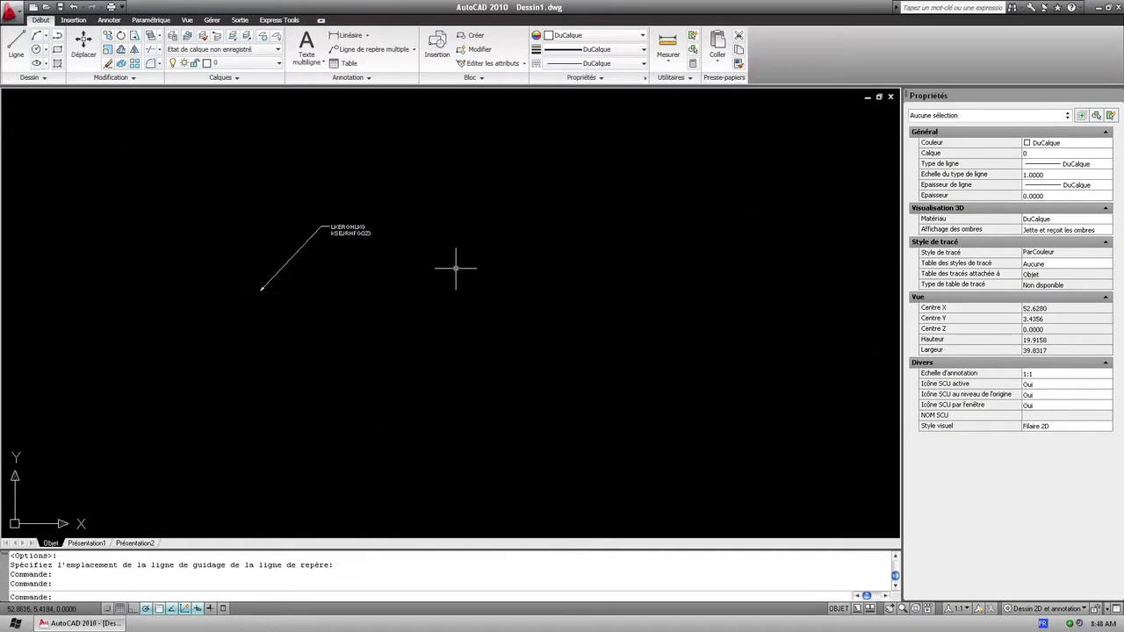
- Select the multileader, review its leader and text properties and the available multileader styles, and clear the selection
{"action": "scroll", "coordinate": [402, 262], "scroll_direction": "up", "scroll_amount": 2}
{"action": "left_click", "coordinate": [402, 259]}
{"action": "left_click", "coordinate": [501, 210]}
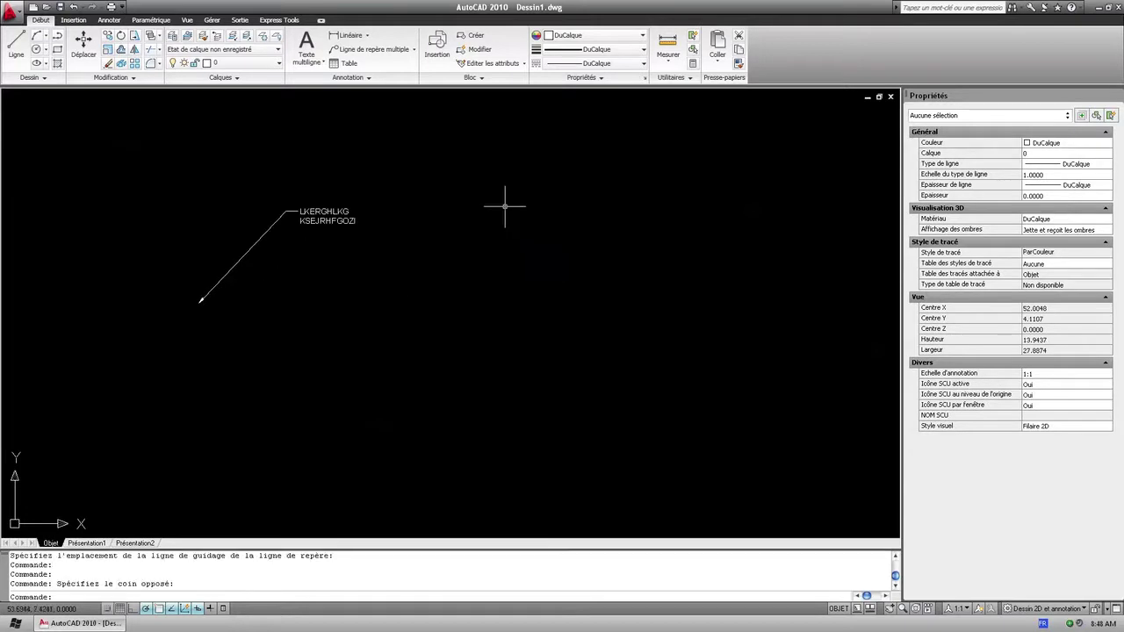
{"action": "left_click", "coordinate": [312, 210]}
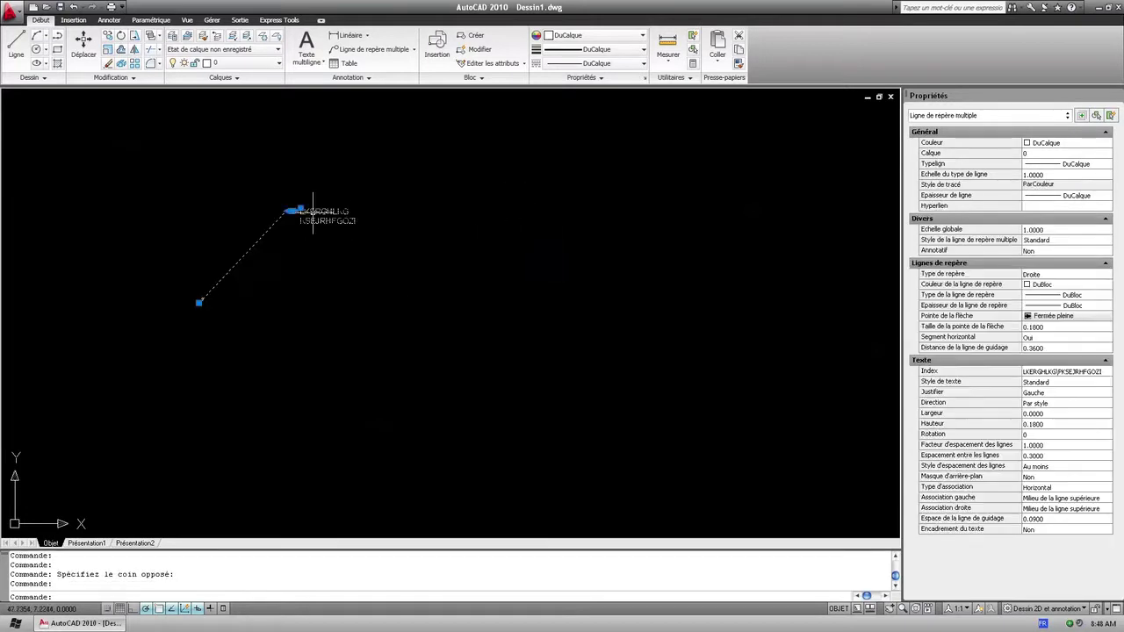
{"action": "left_click", "coordinate": [369, 78]}
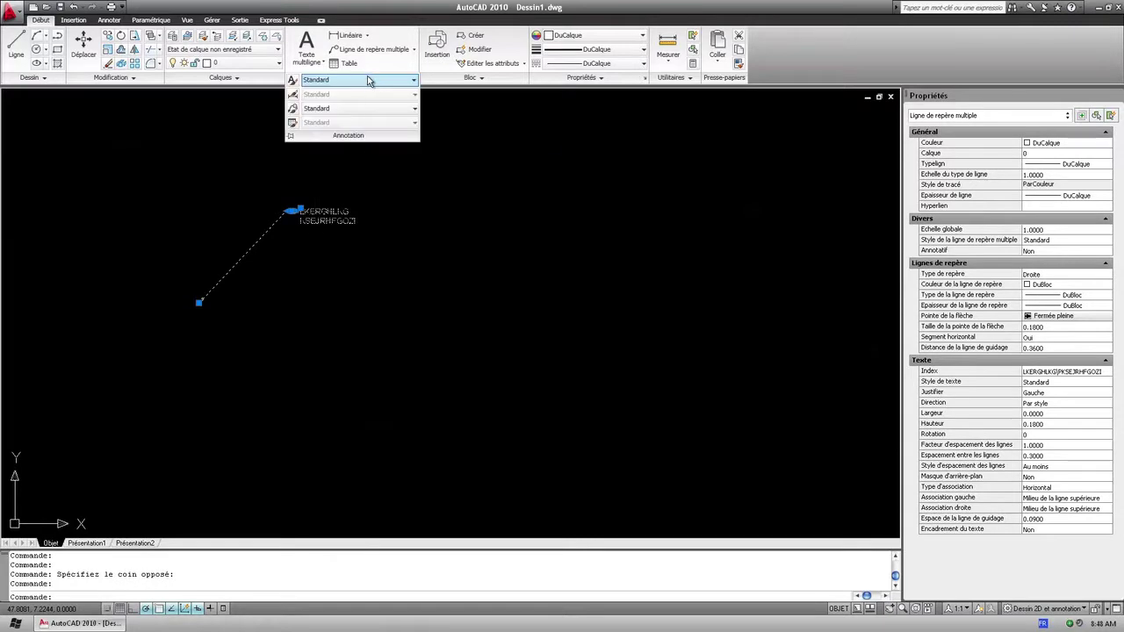
{"action": "left_click", "coordinate": [320, 109]}
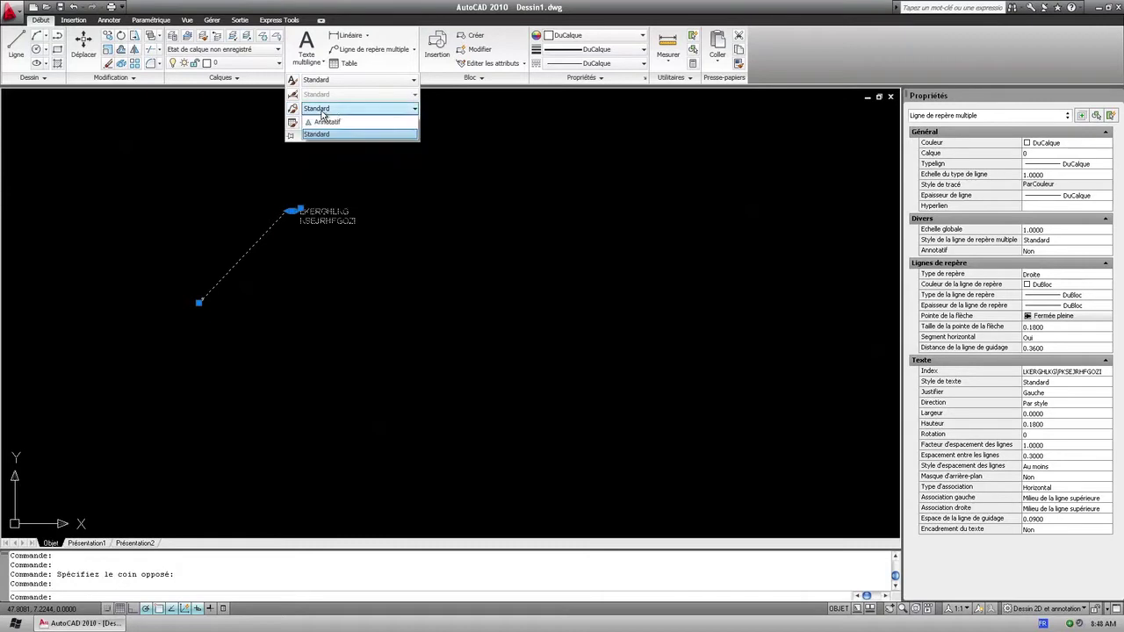
{"action": "left_click", "coordinate": [332, 111]}
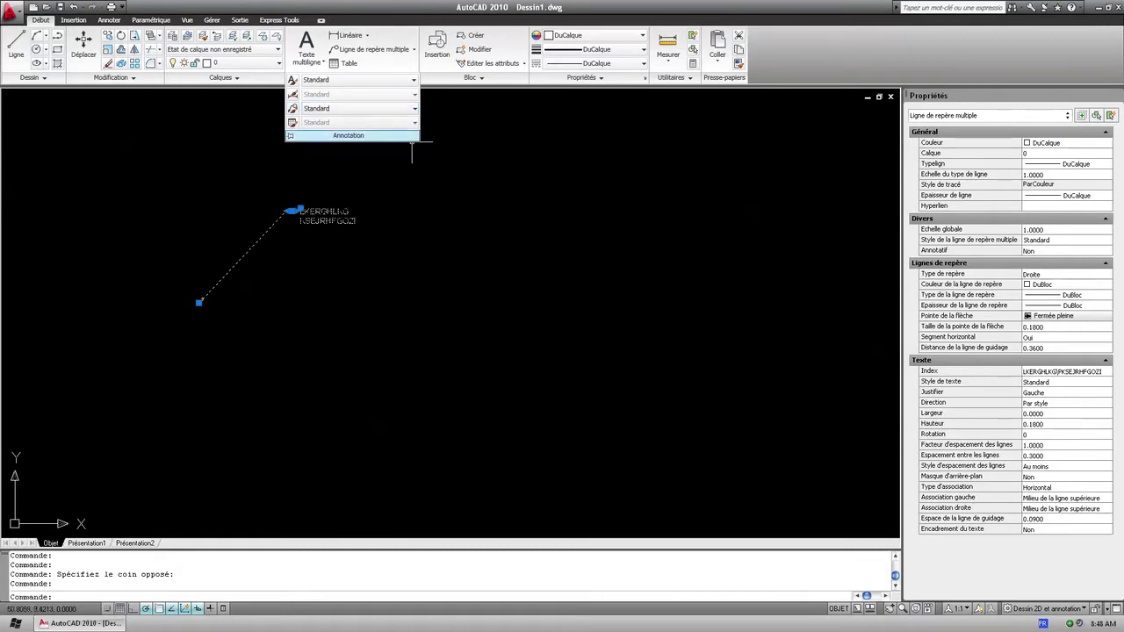
{"action": "key", "text": "Escape"}
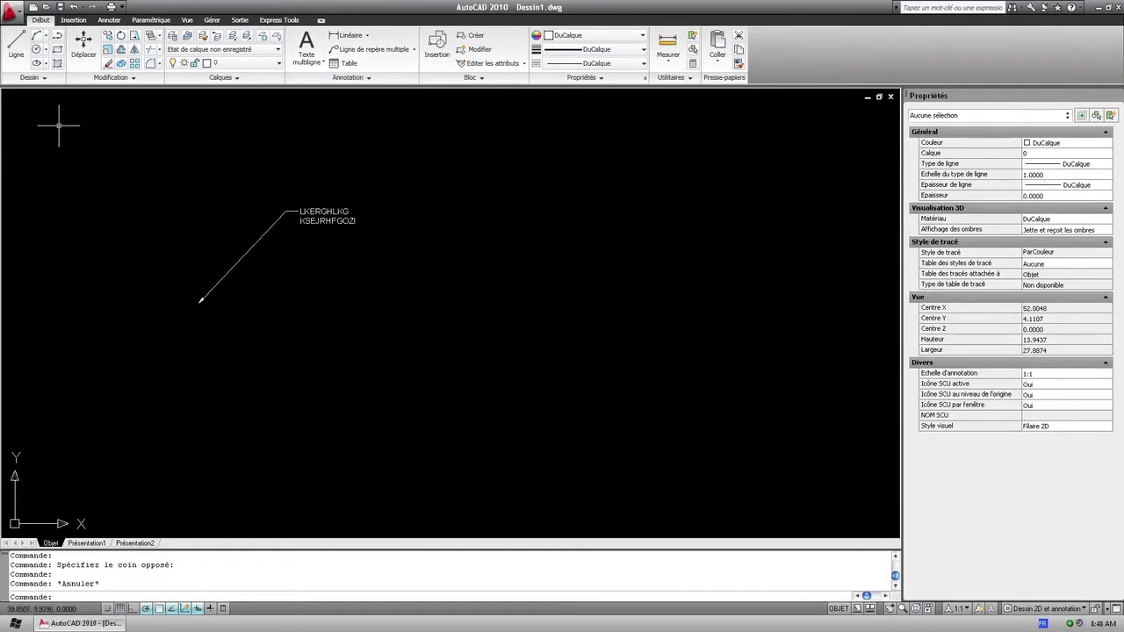
- Erase the multileader together with its text
{"action": "left_click", "coordinate": [385, 263]}
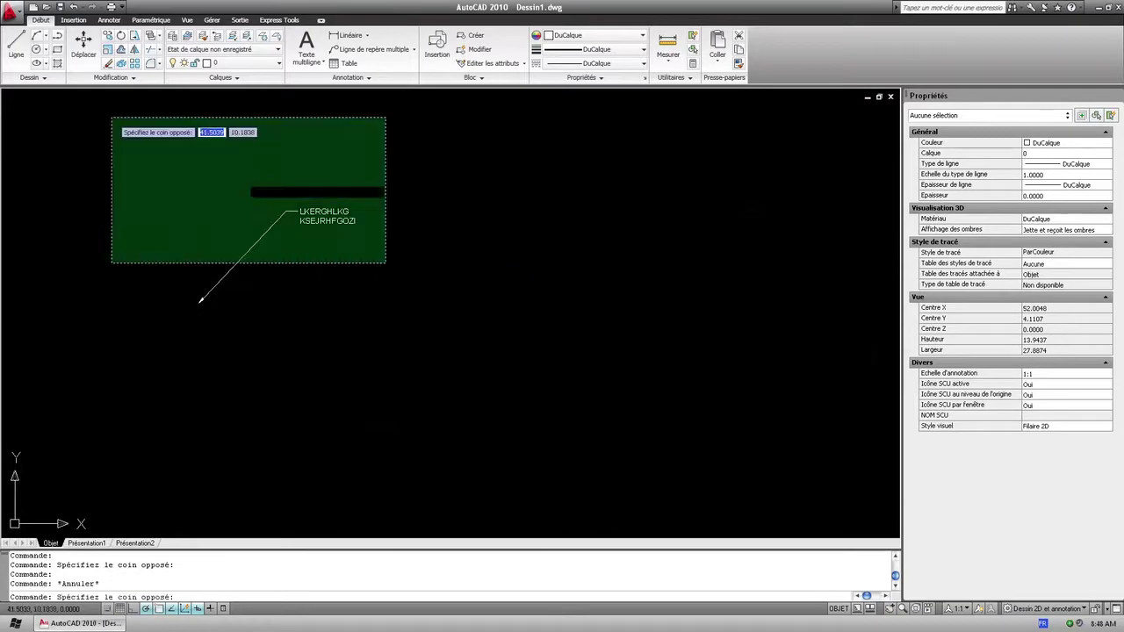
{"action": "left_click", "coordinate": [178, 180]}
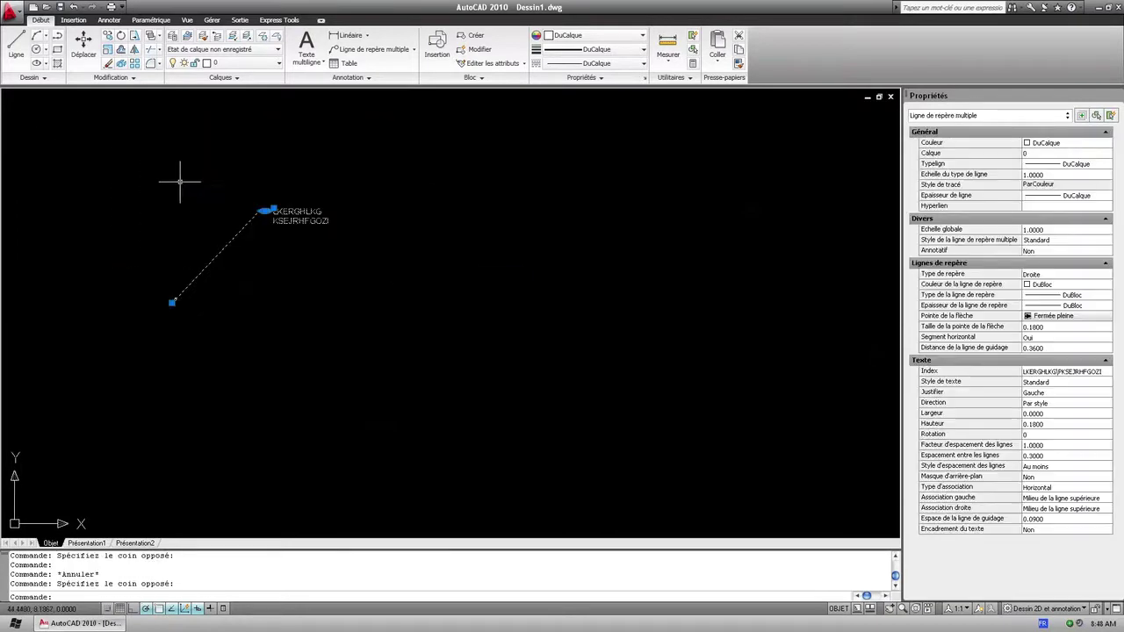
{"action": "key", "text": "Delete"}
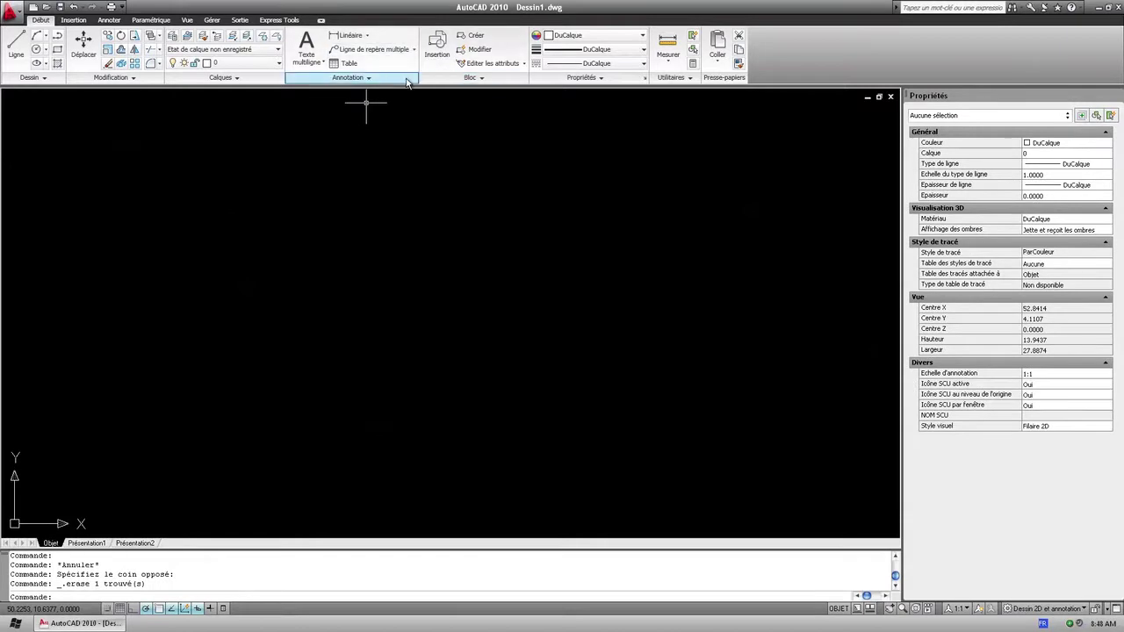
- Expand the Annotation style options and pin them open so the text, dimension, multileader and table styles stay displayed
{"action": "left_click", "coordinate": [407, 81]}
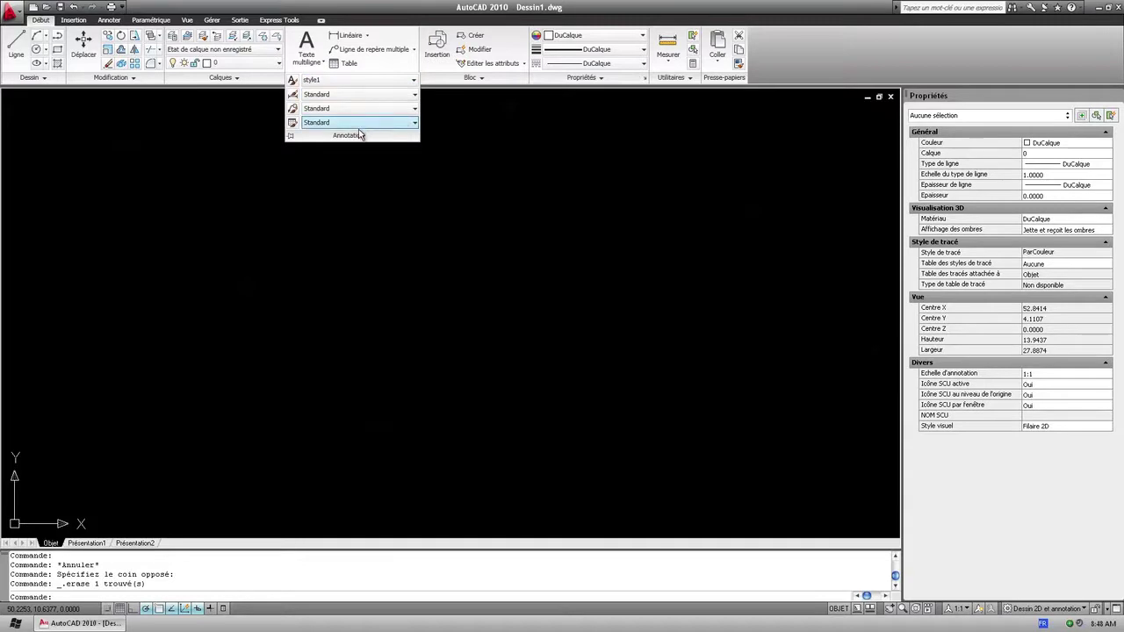
{"action": "left_click", "coordinate": [289, 139]}
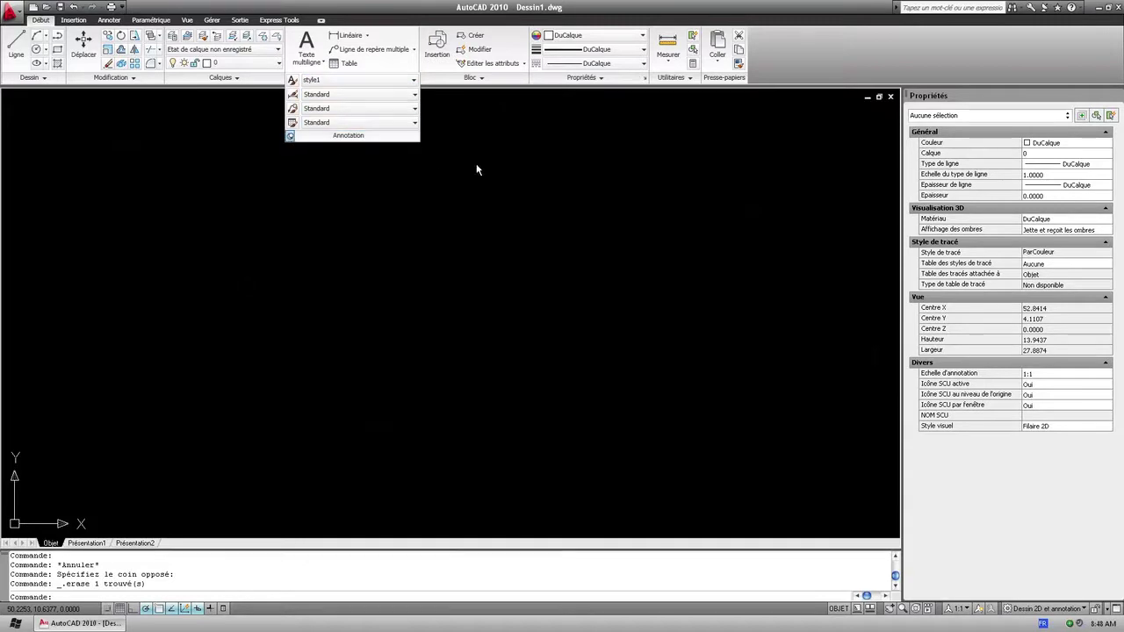
{"action": "left_click", "coordinate": [479, 163]}
{"action": "left_click", "coordinate": [479, 163]}
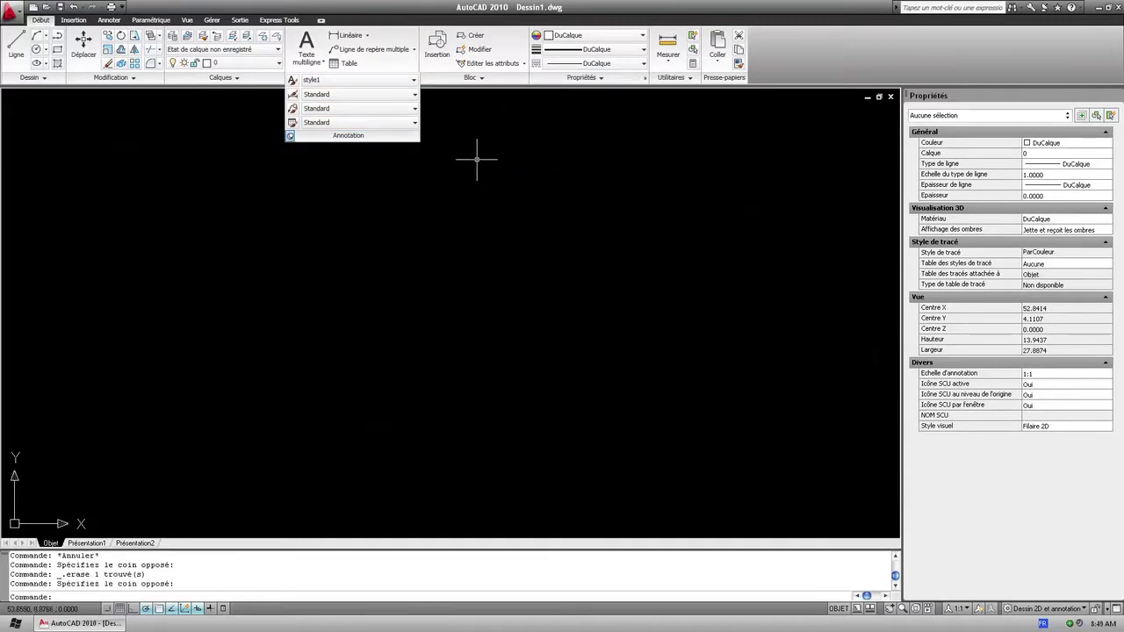